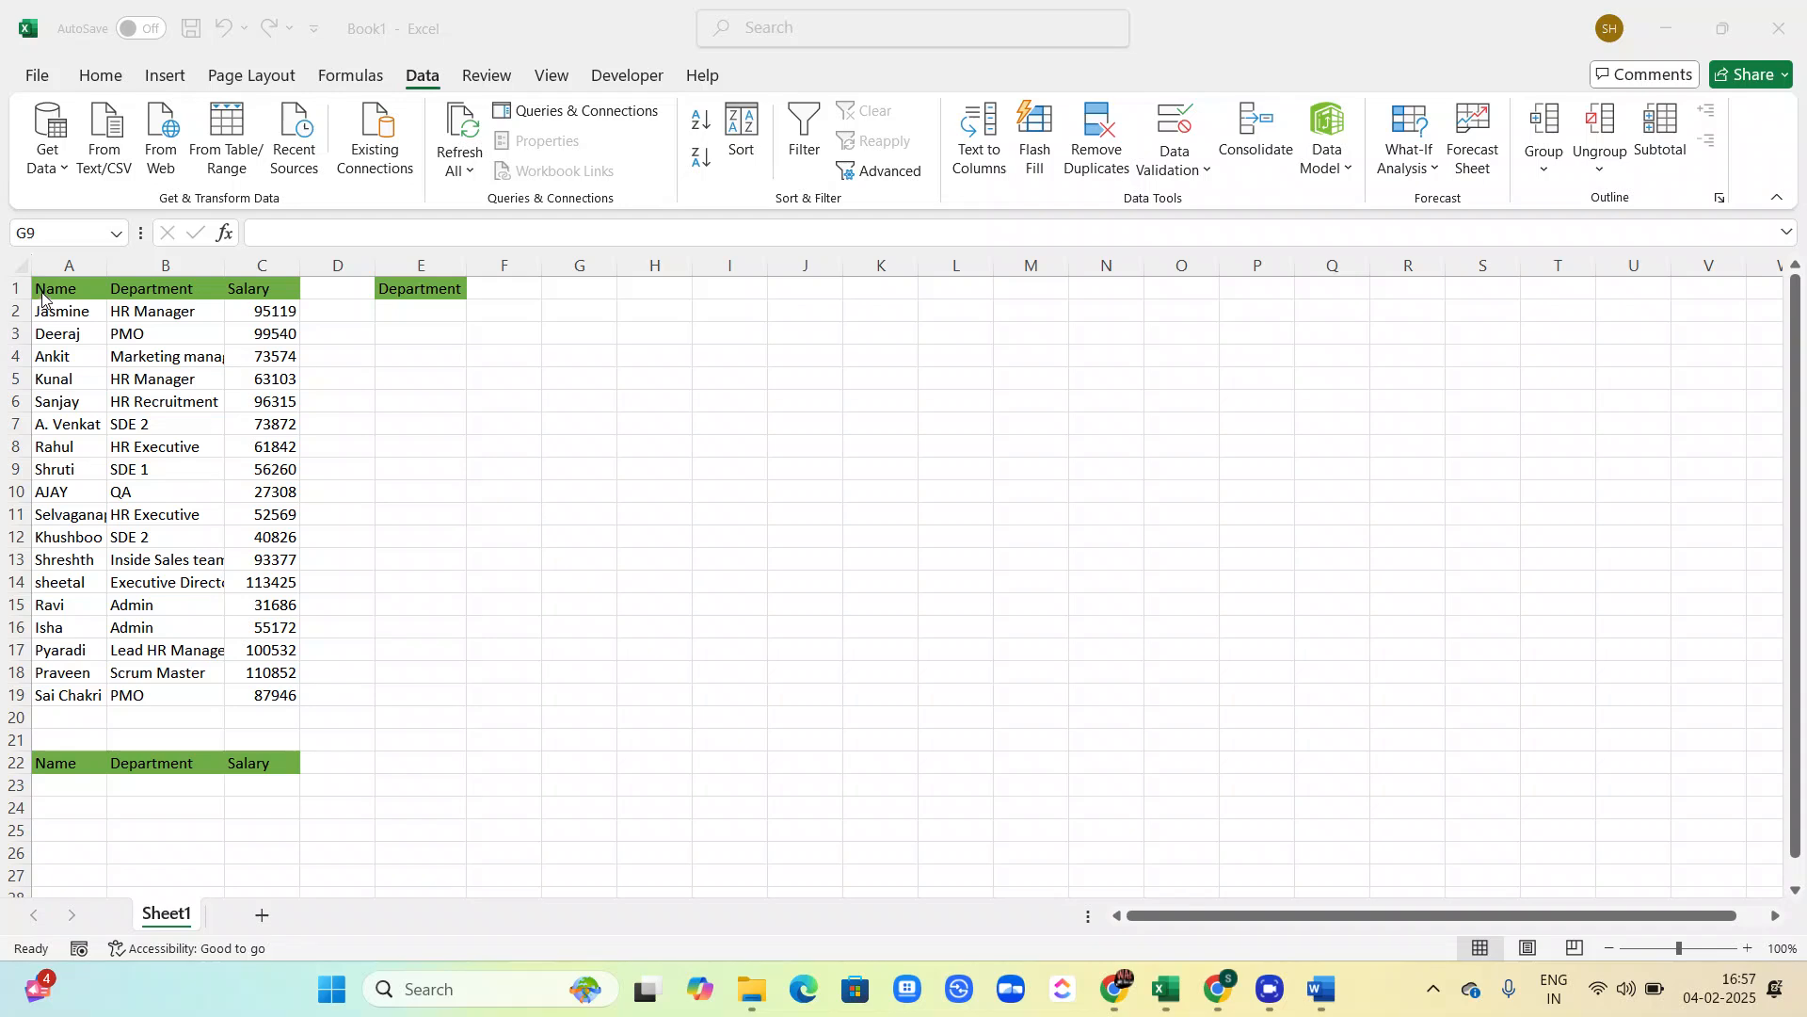
click(53, 287)
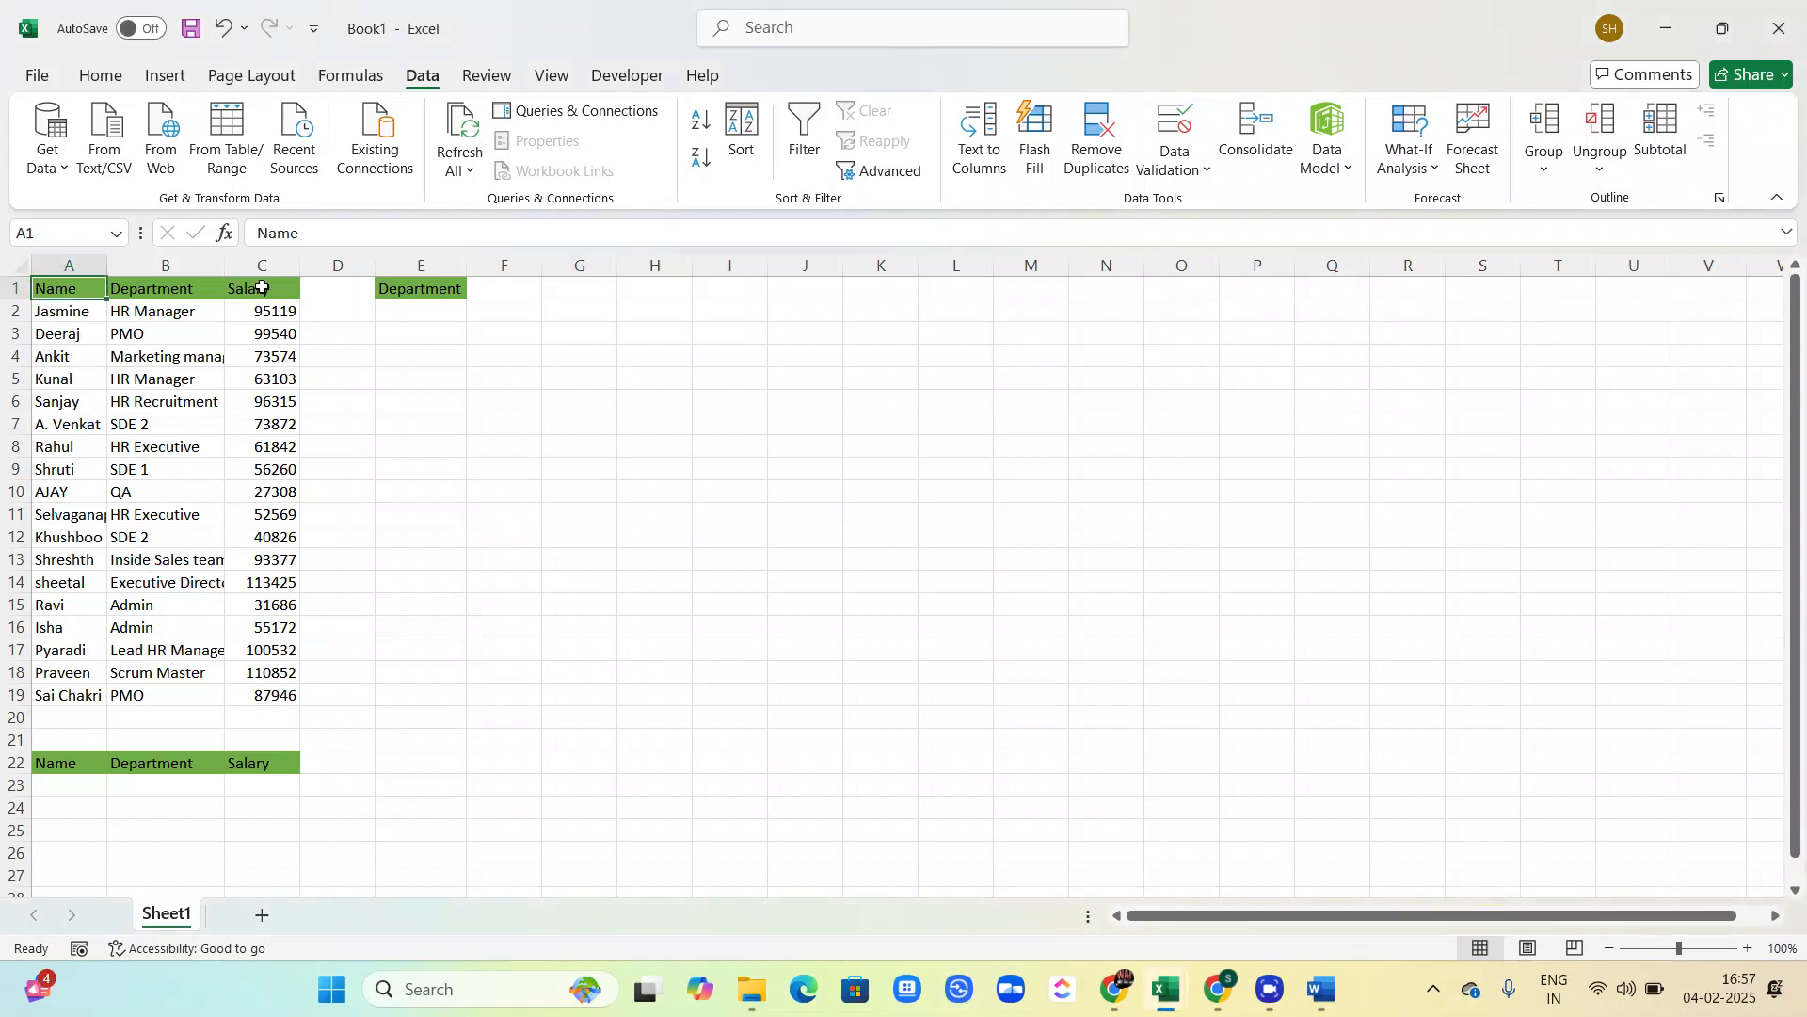
click(397, 313)
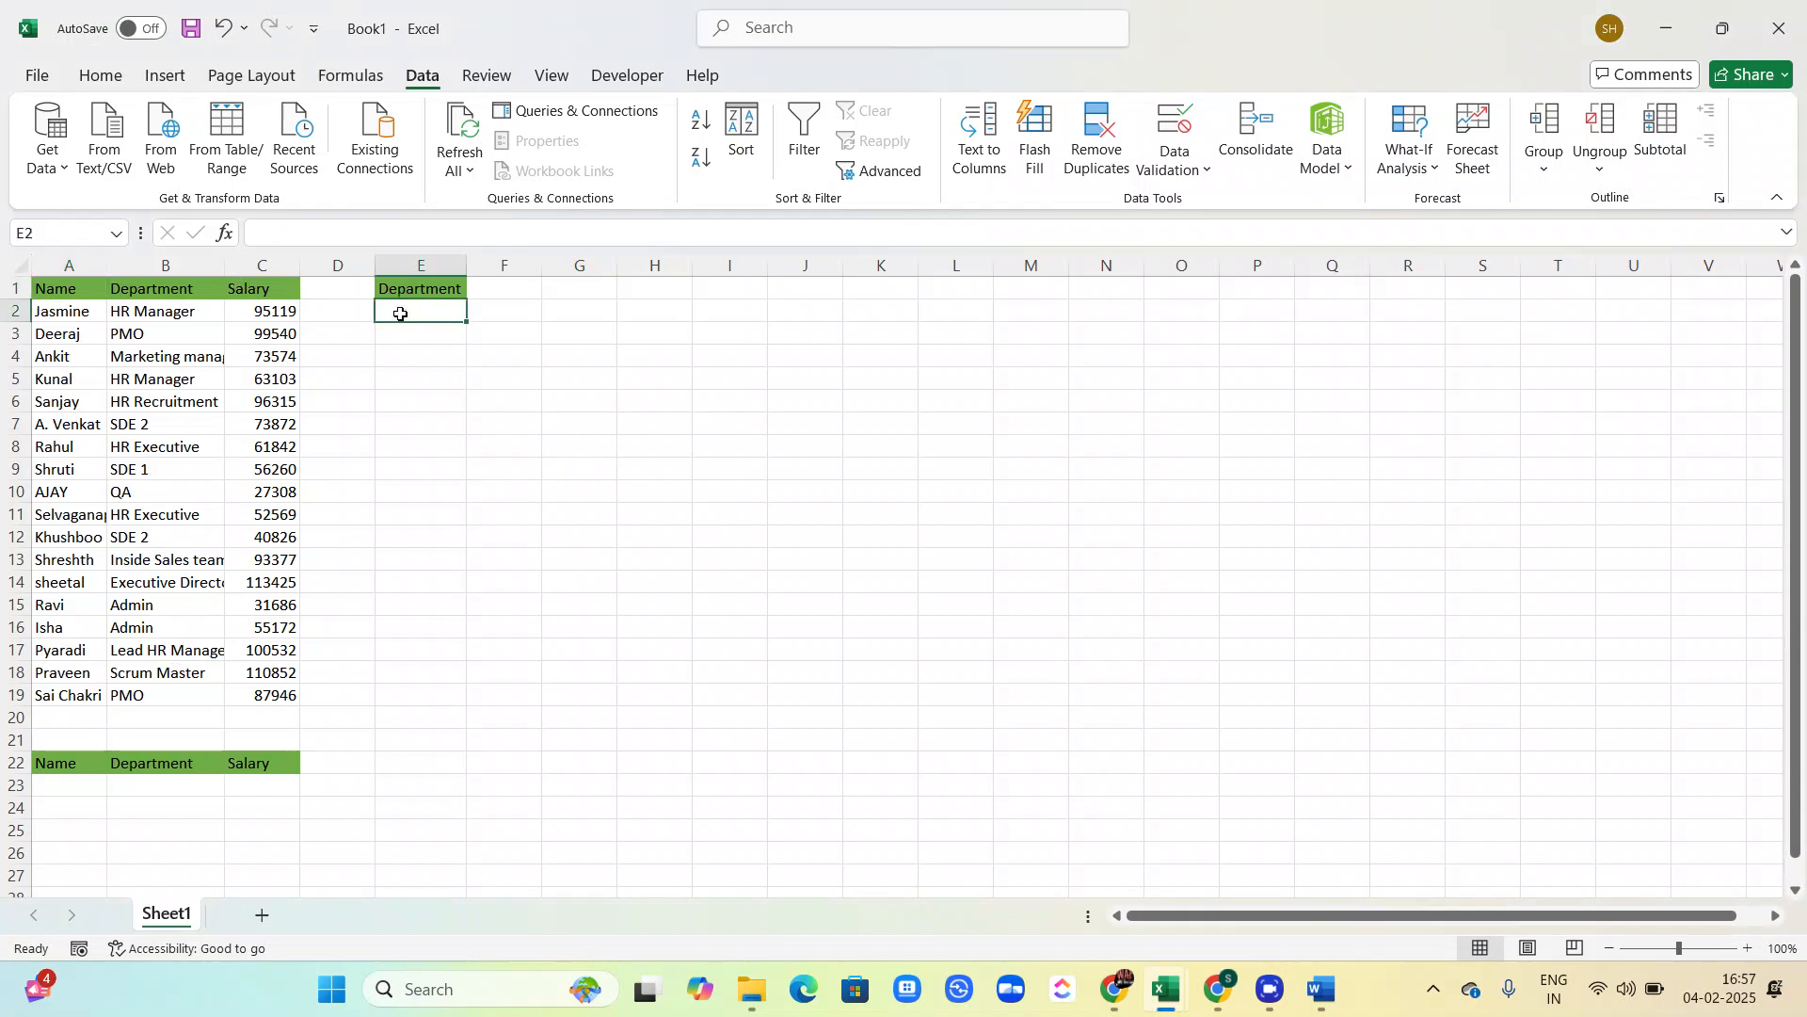
click(41, 777)
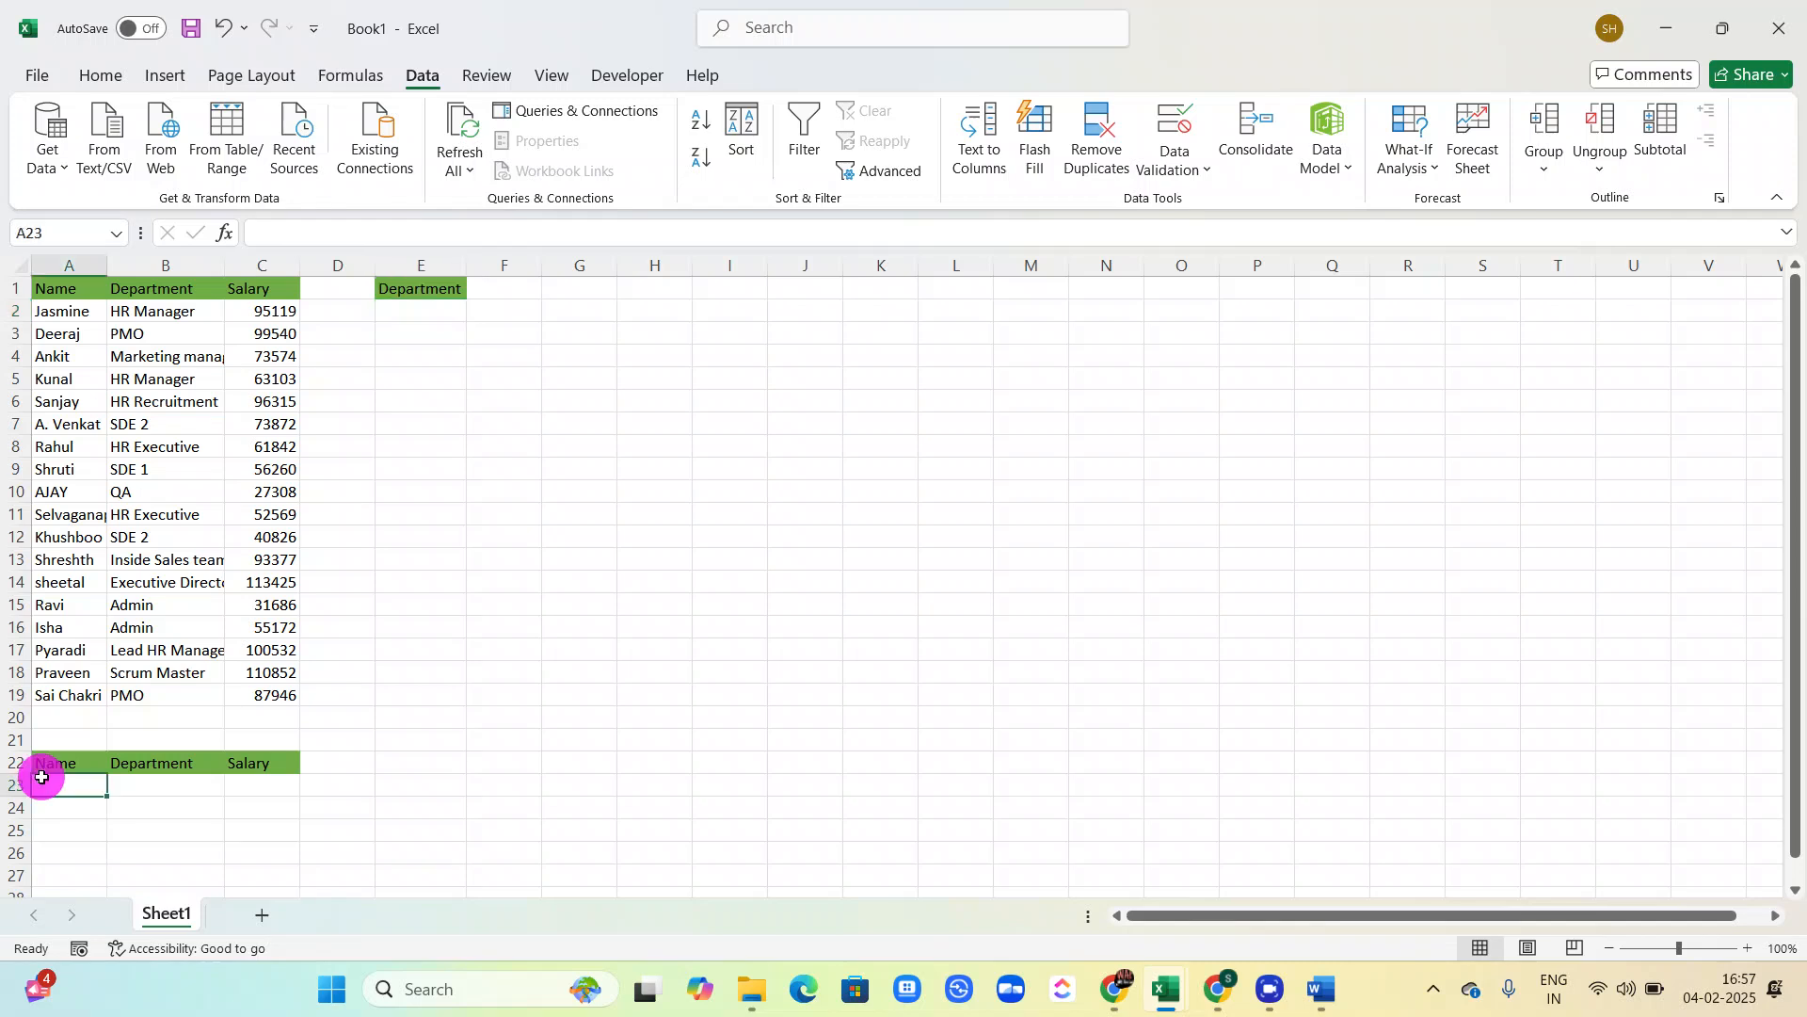
drag(41, 777, 268, 847)
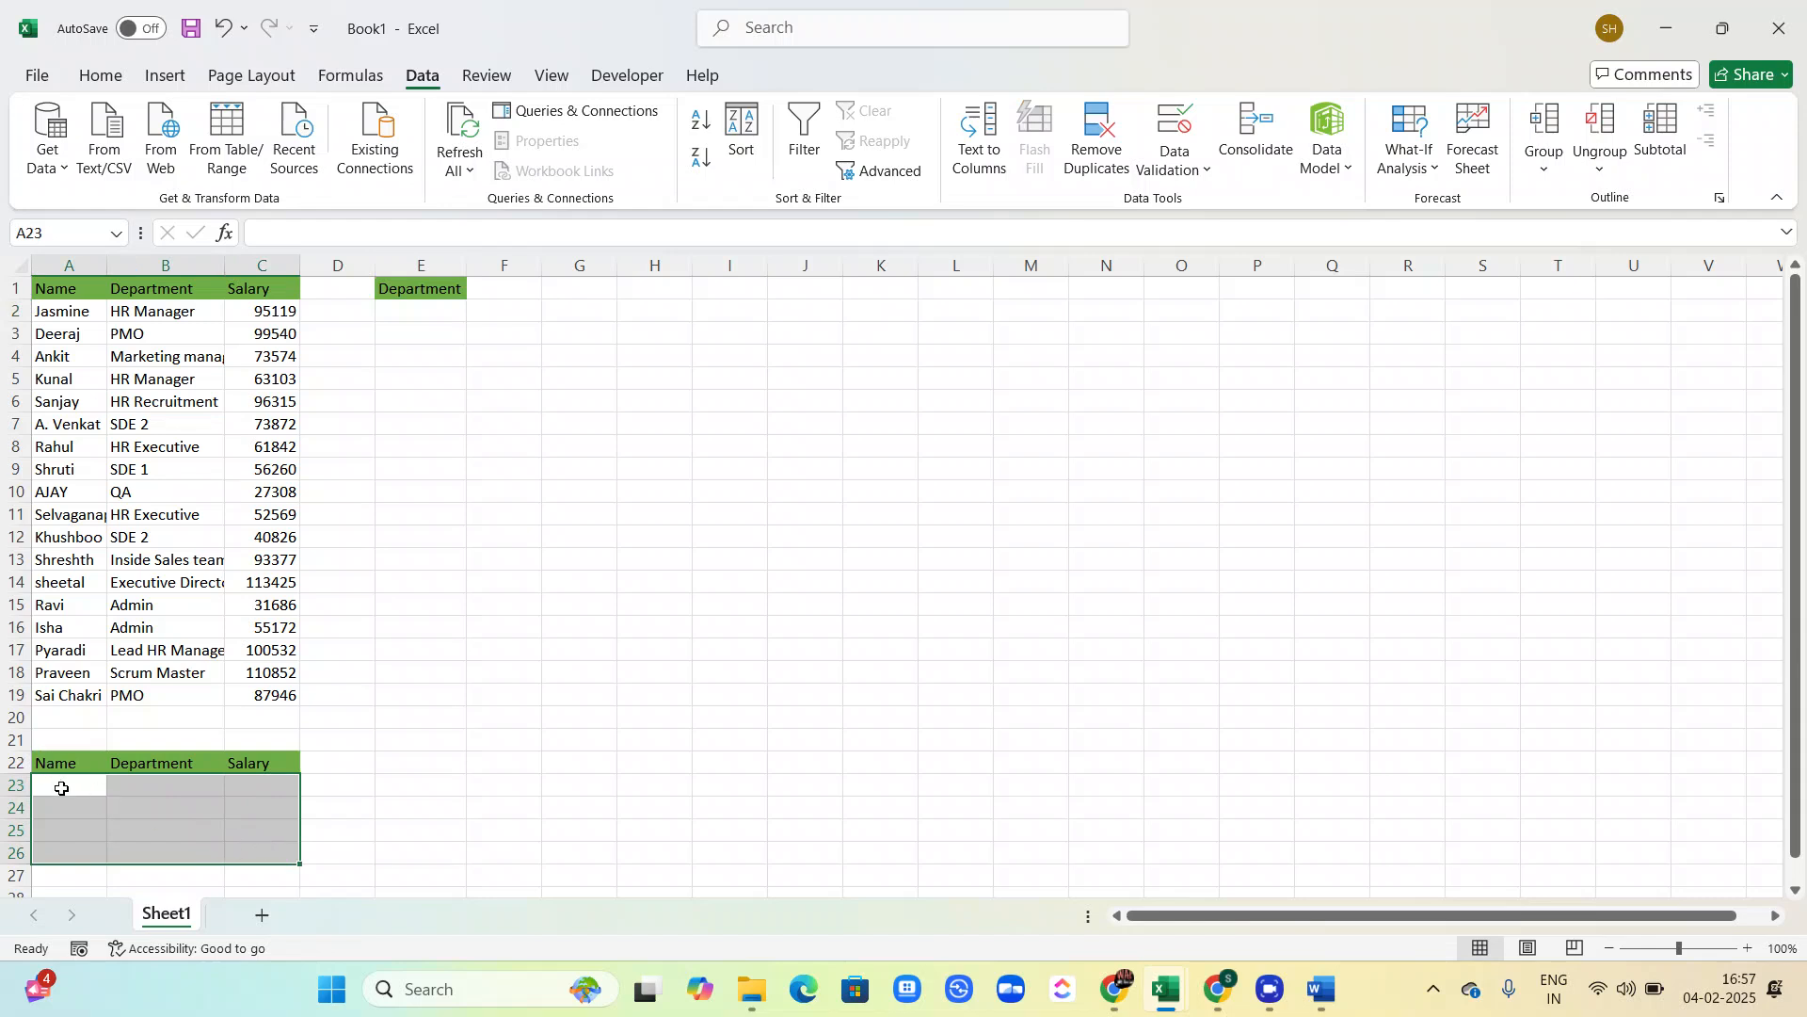
click(401, 313)
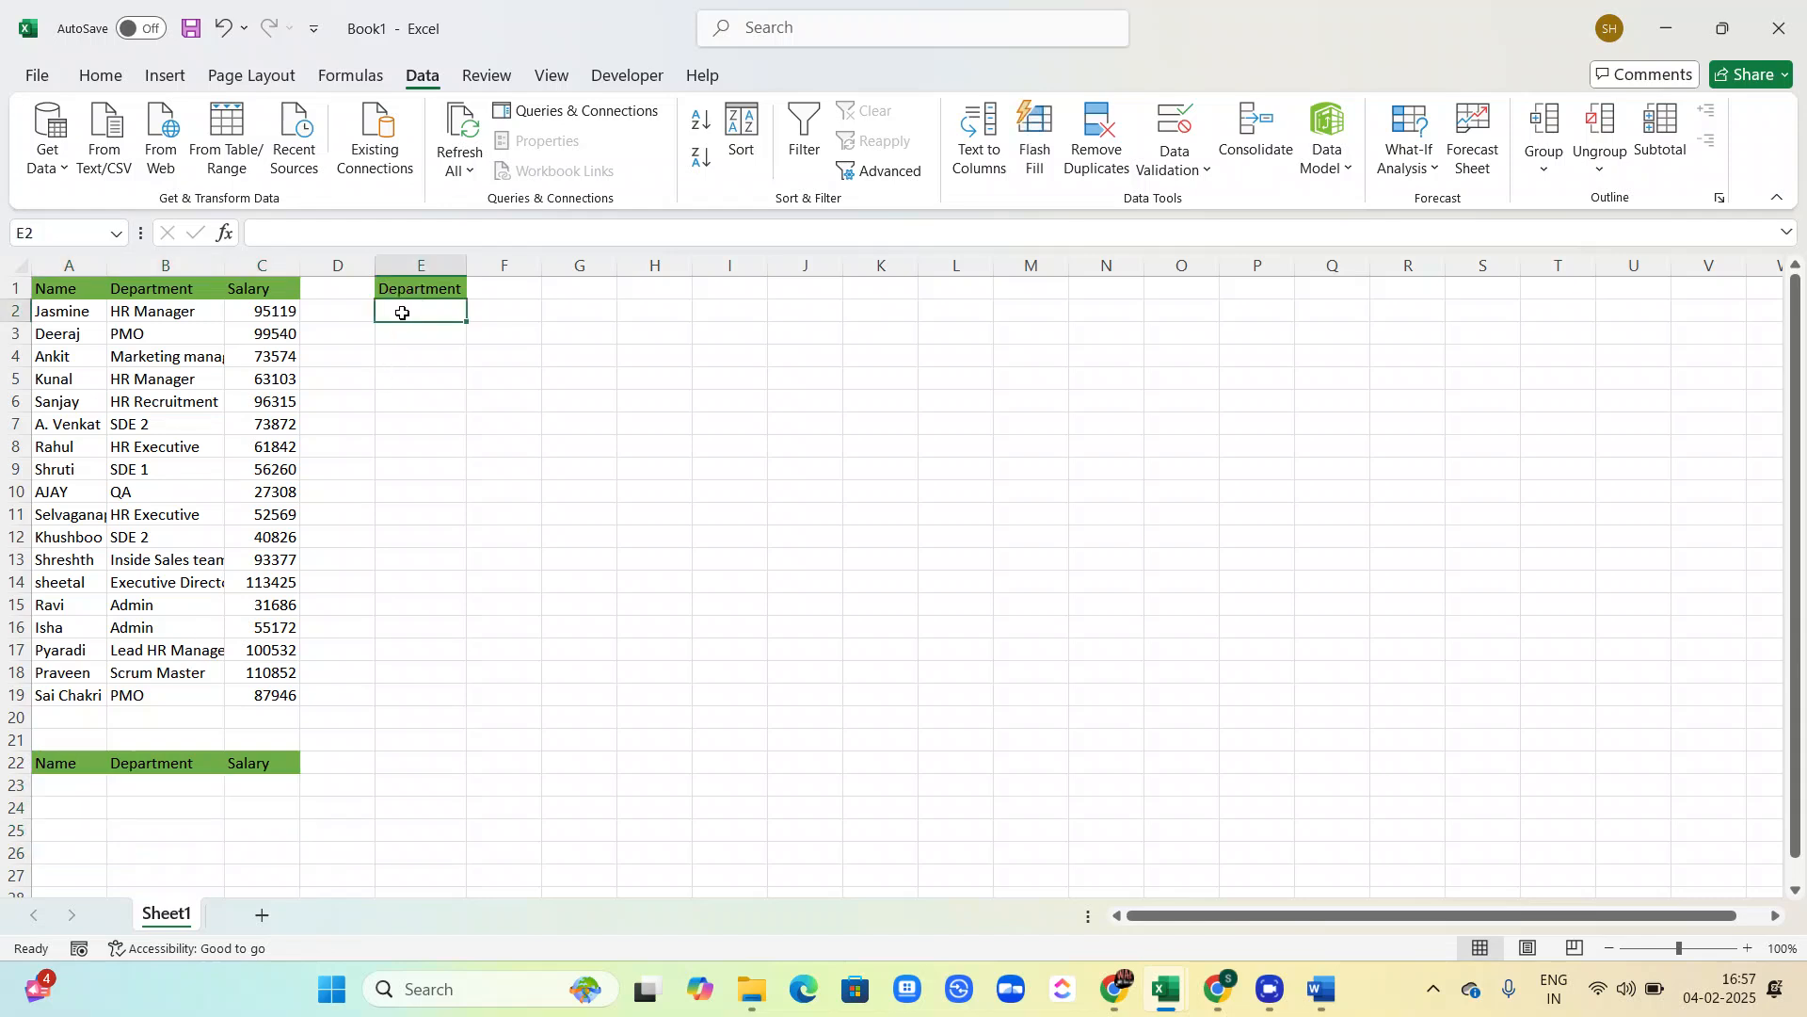
drag(127, 311, 122, 585)
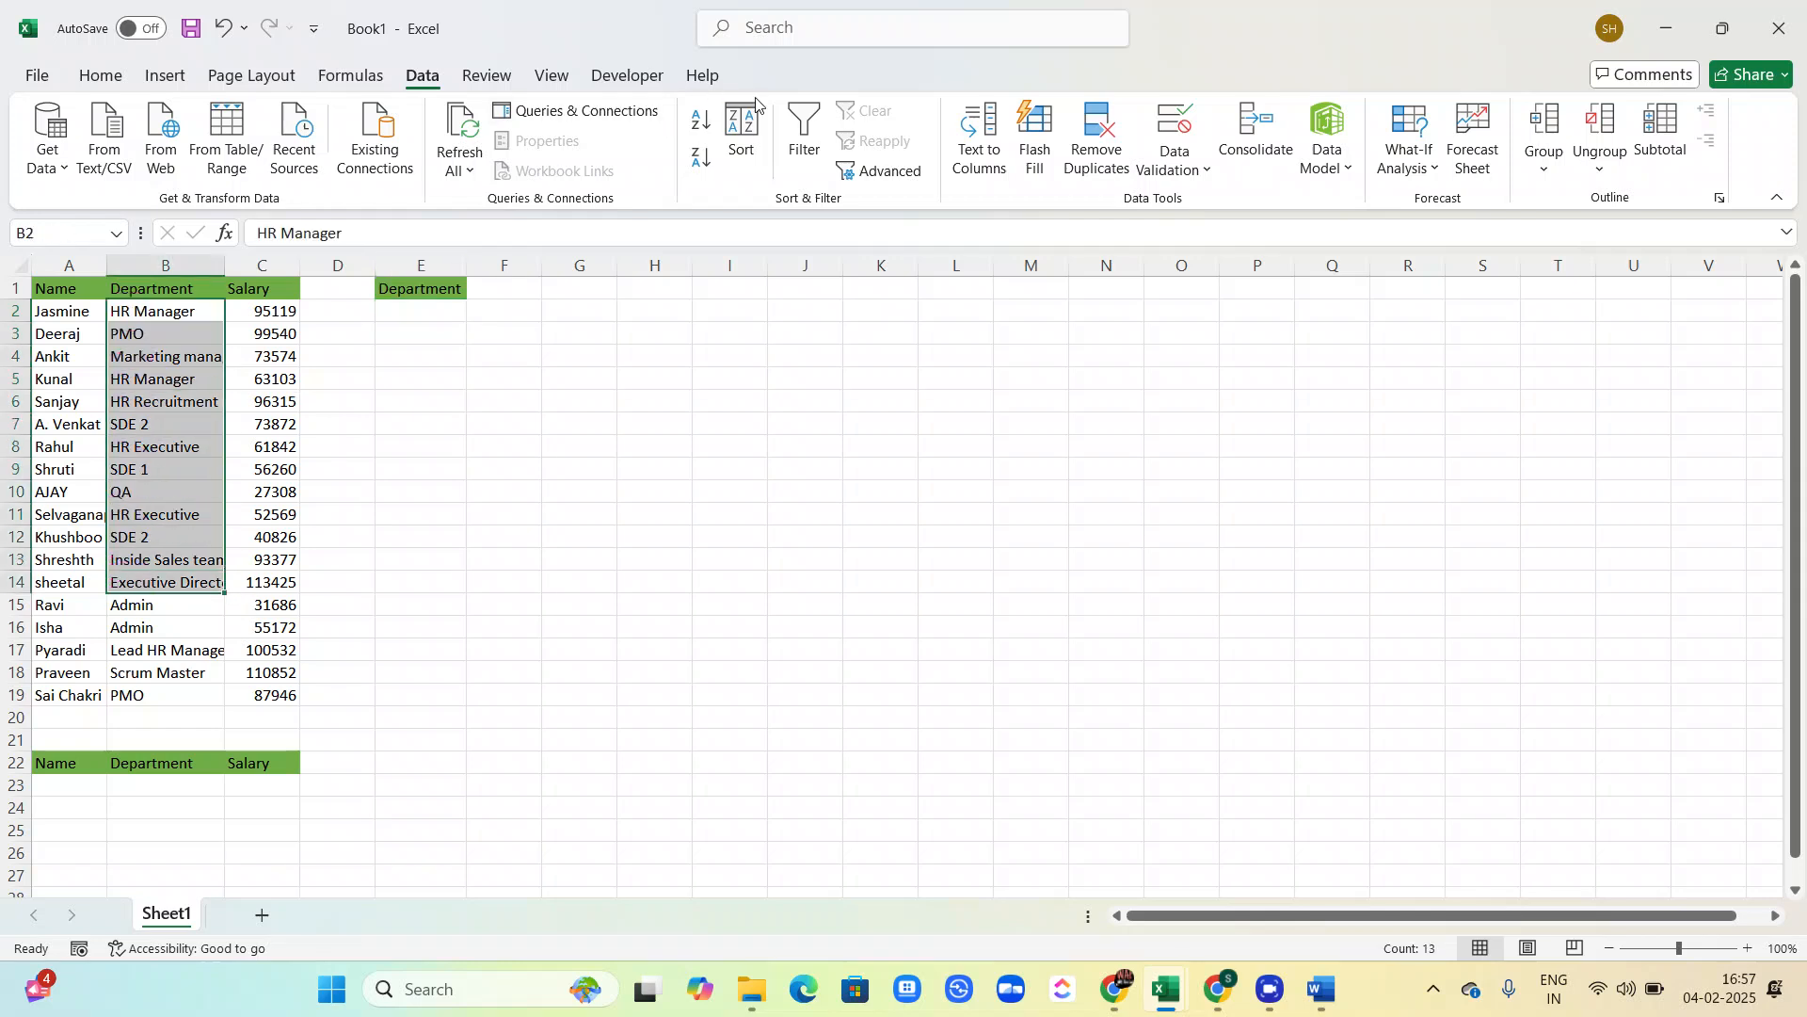
Switch to Word, copy the whole comma-separated department list, and return to the Excel workbook
click(804, 28)
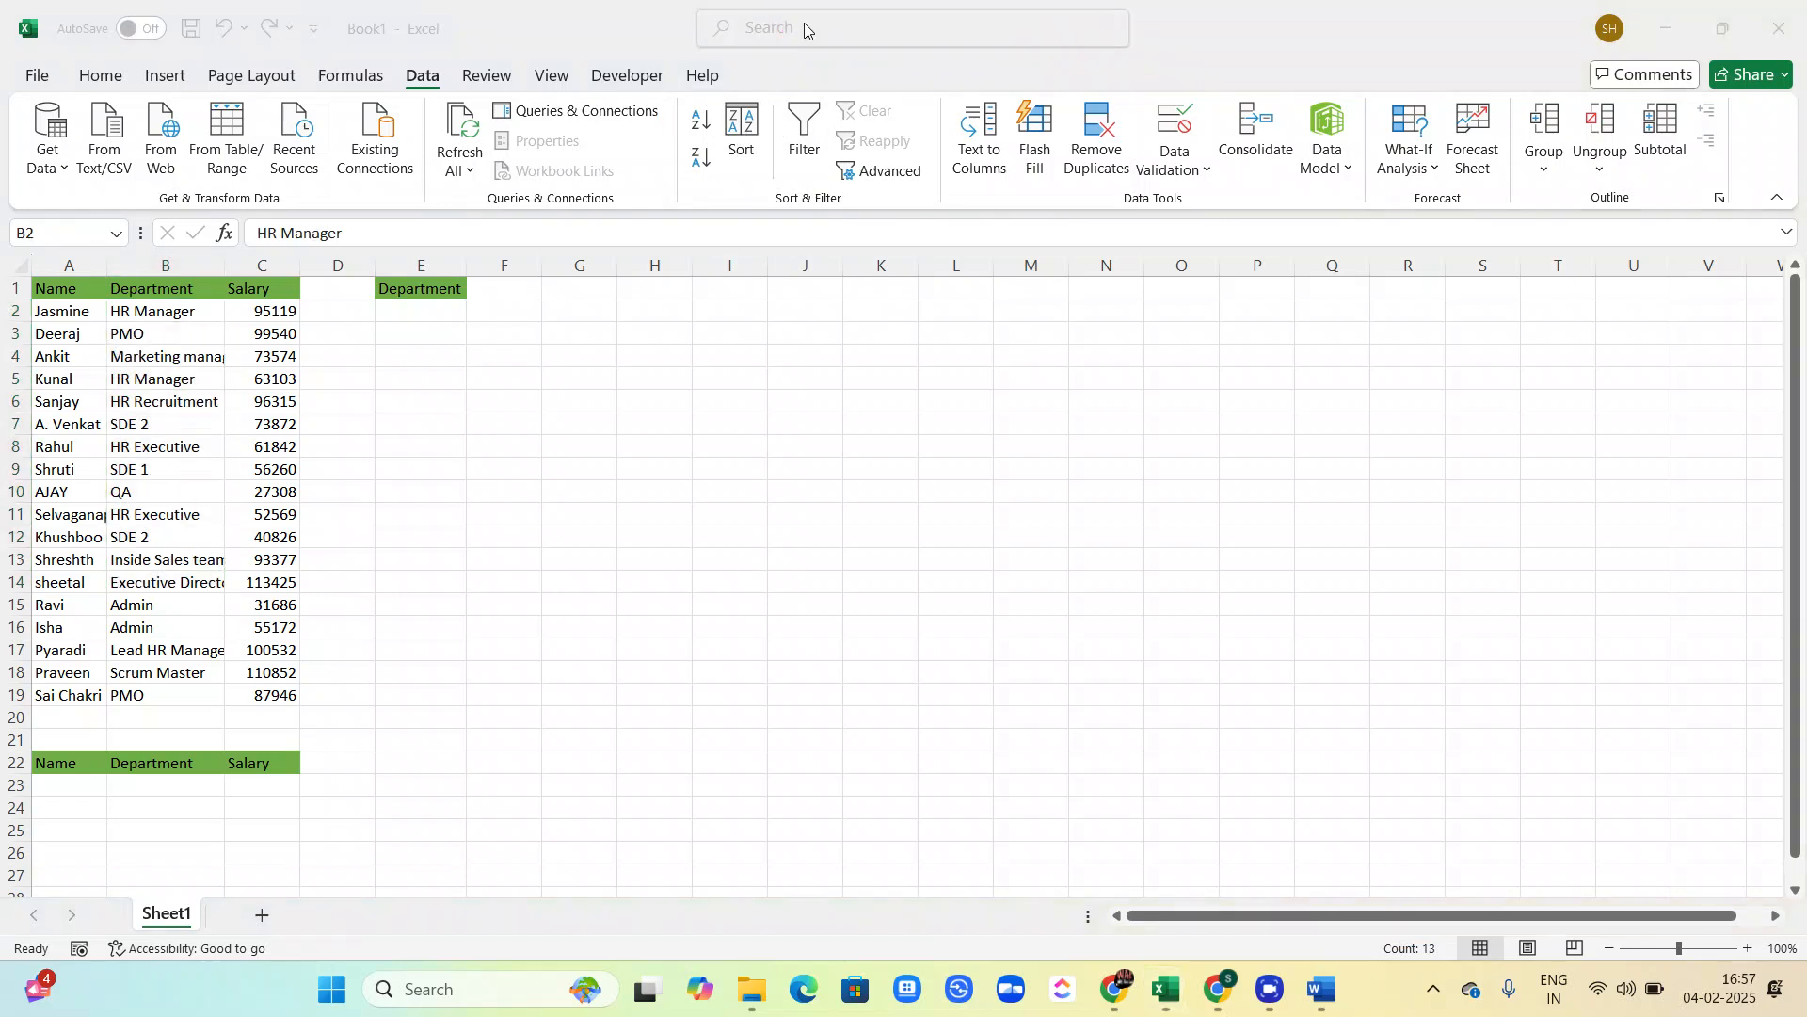
key(alt+Tab)
key(alt+Tab)
key(ctrl+a)
click(990, 402)
drag(868, 787, 682, 347)
key(ctrl+c)
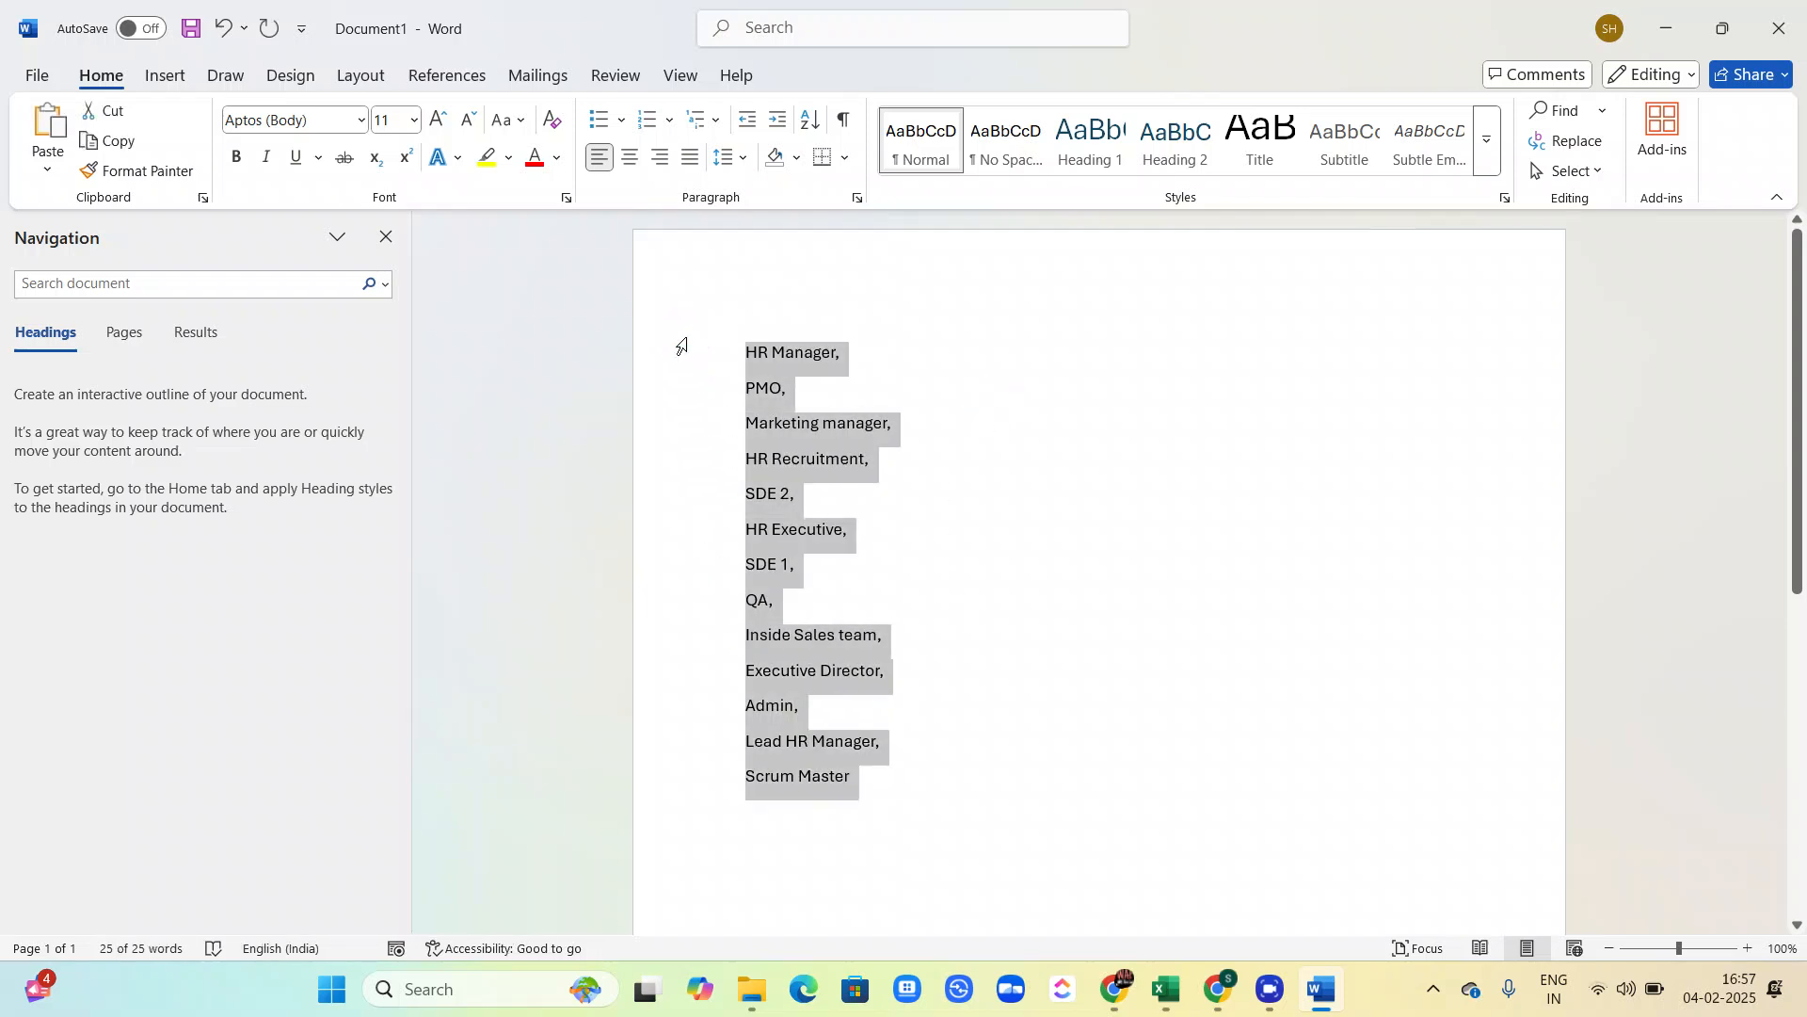
key(alt+Tab)
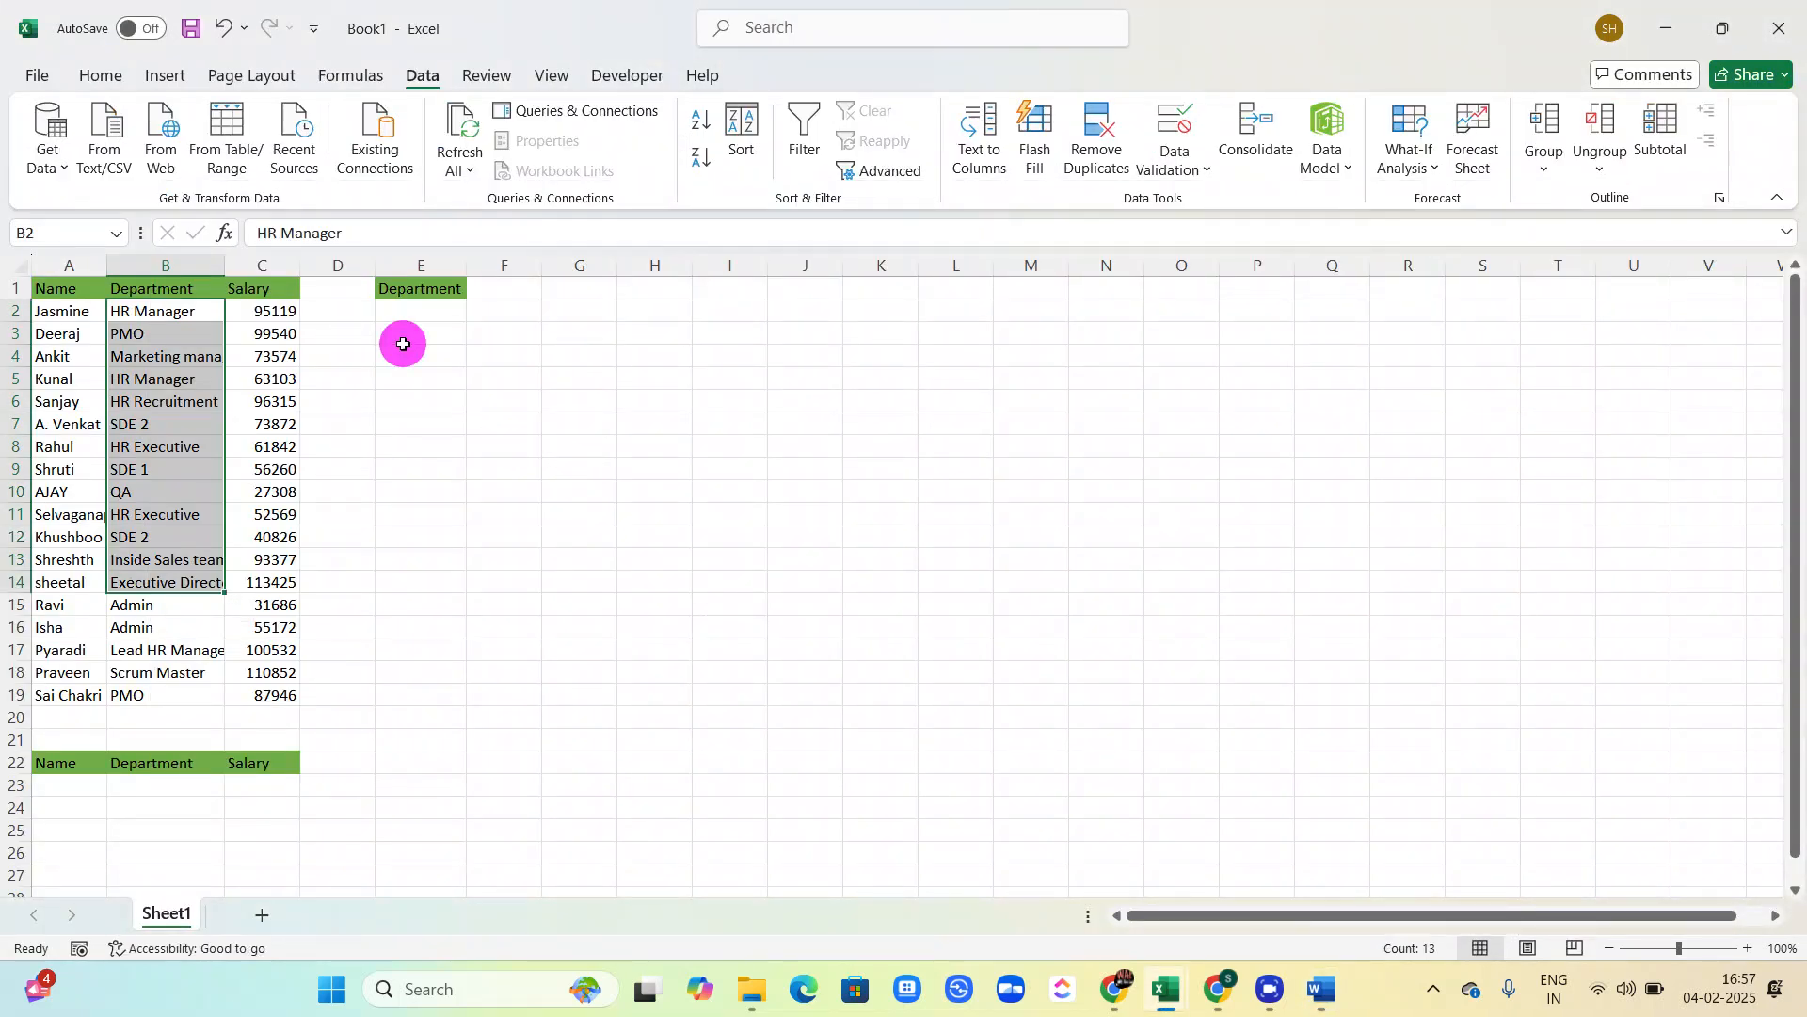
click(403, 344)
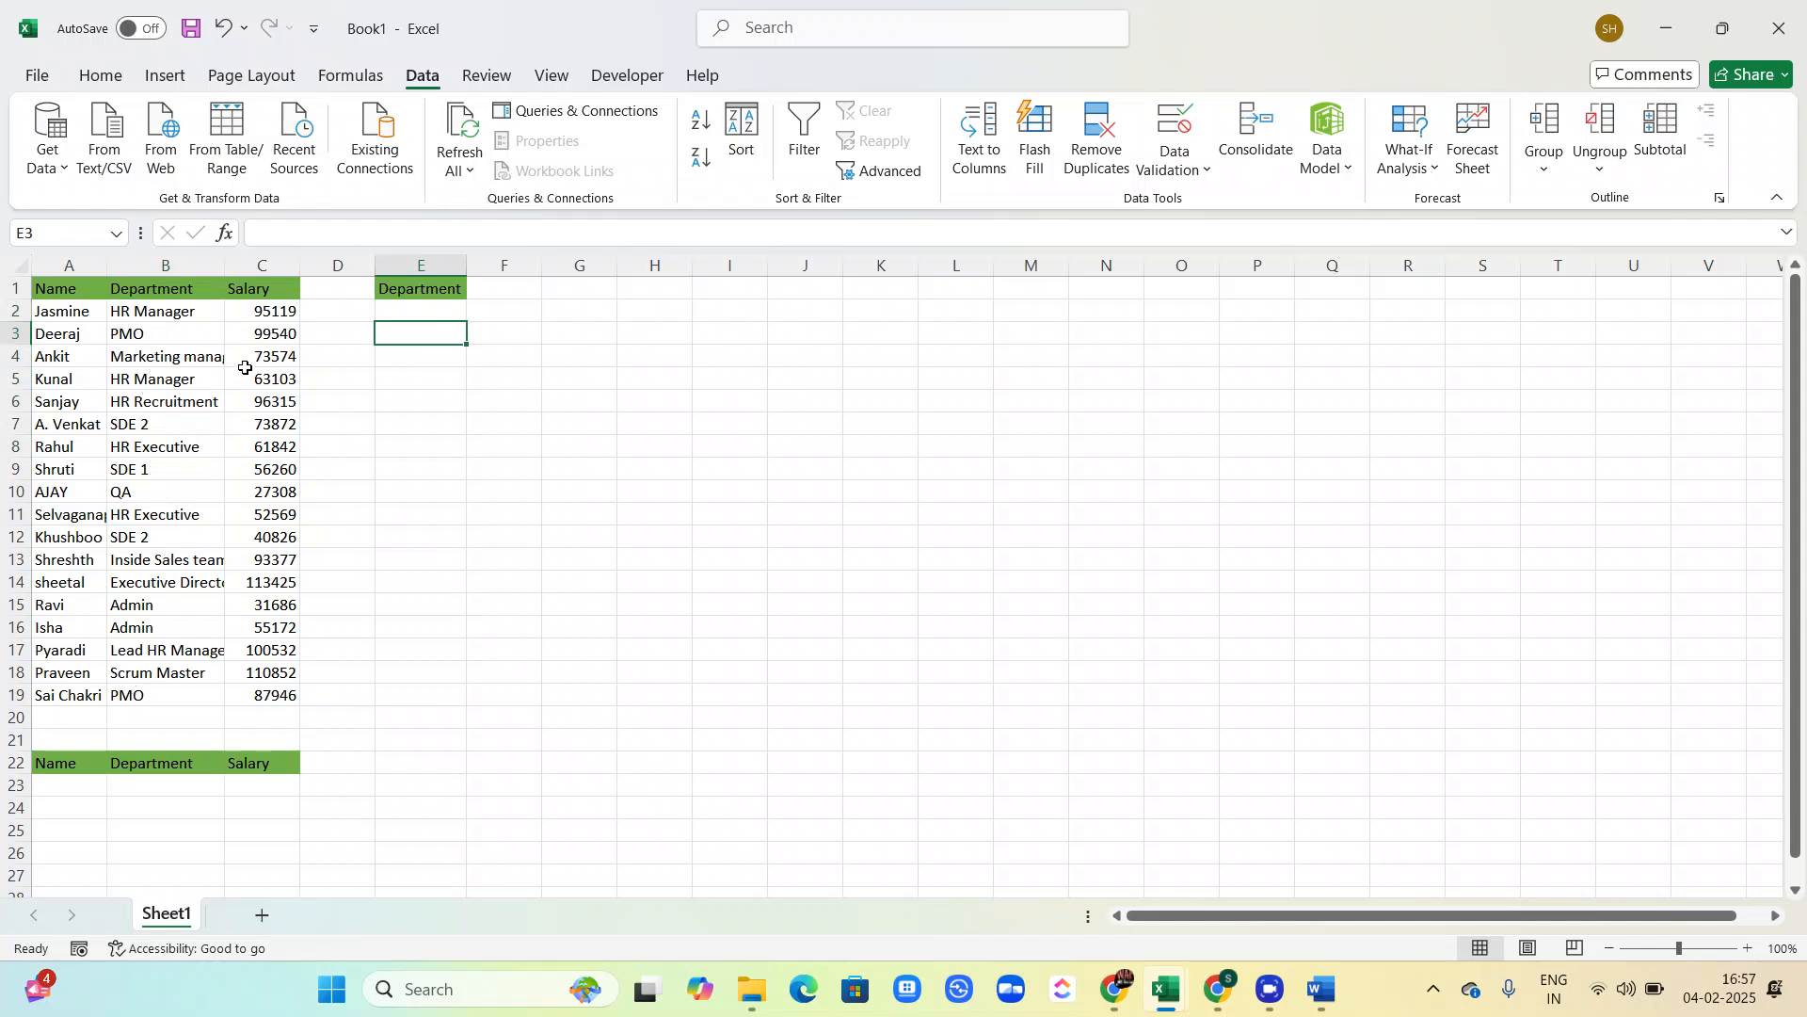
click(395, 309)
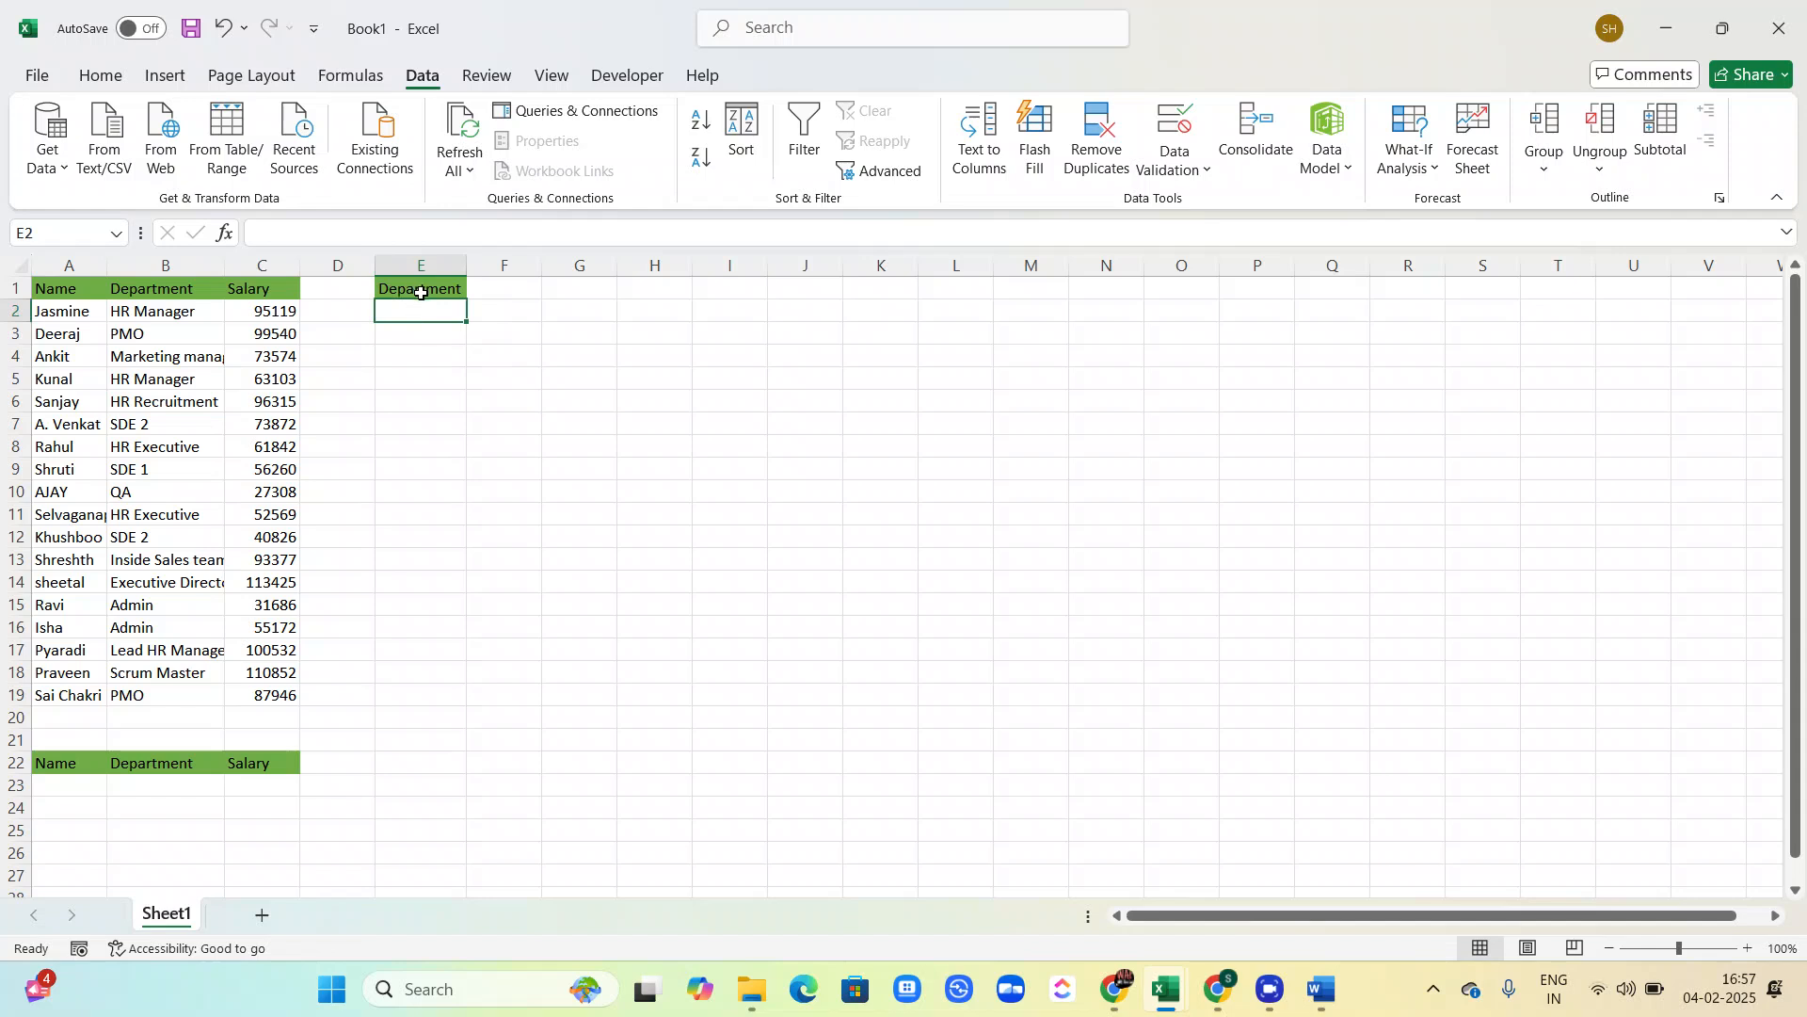
drag(153, 309, 169, 697)
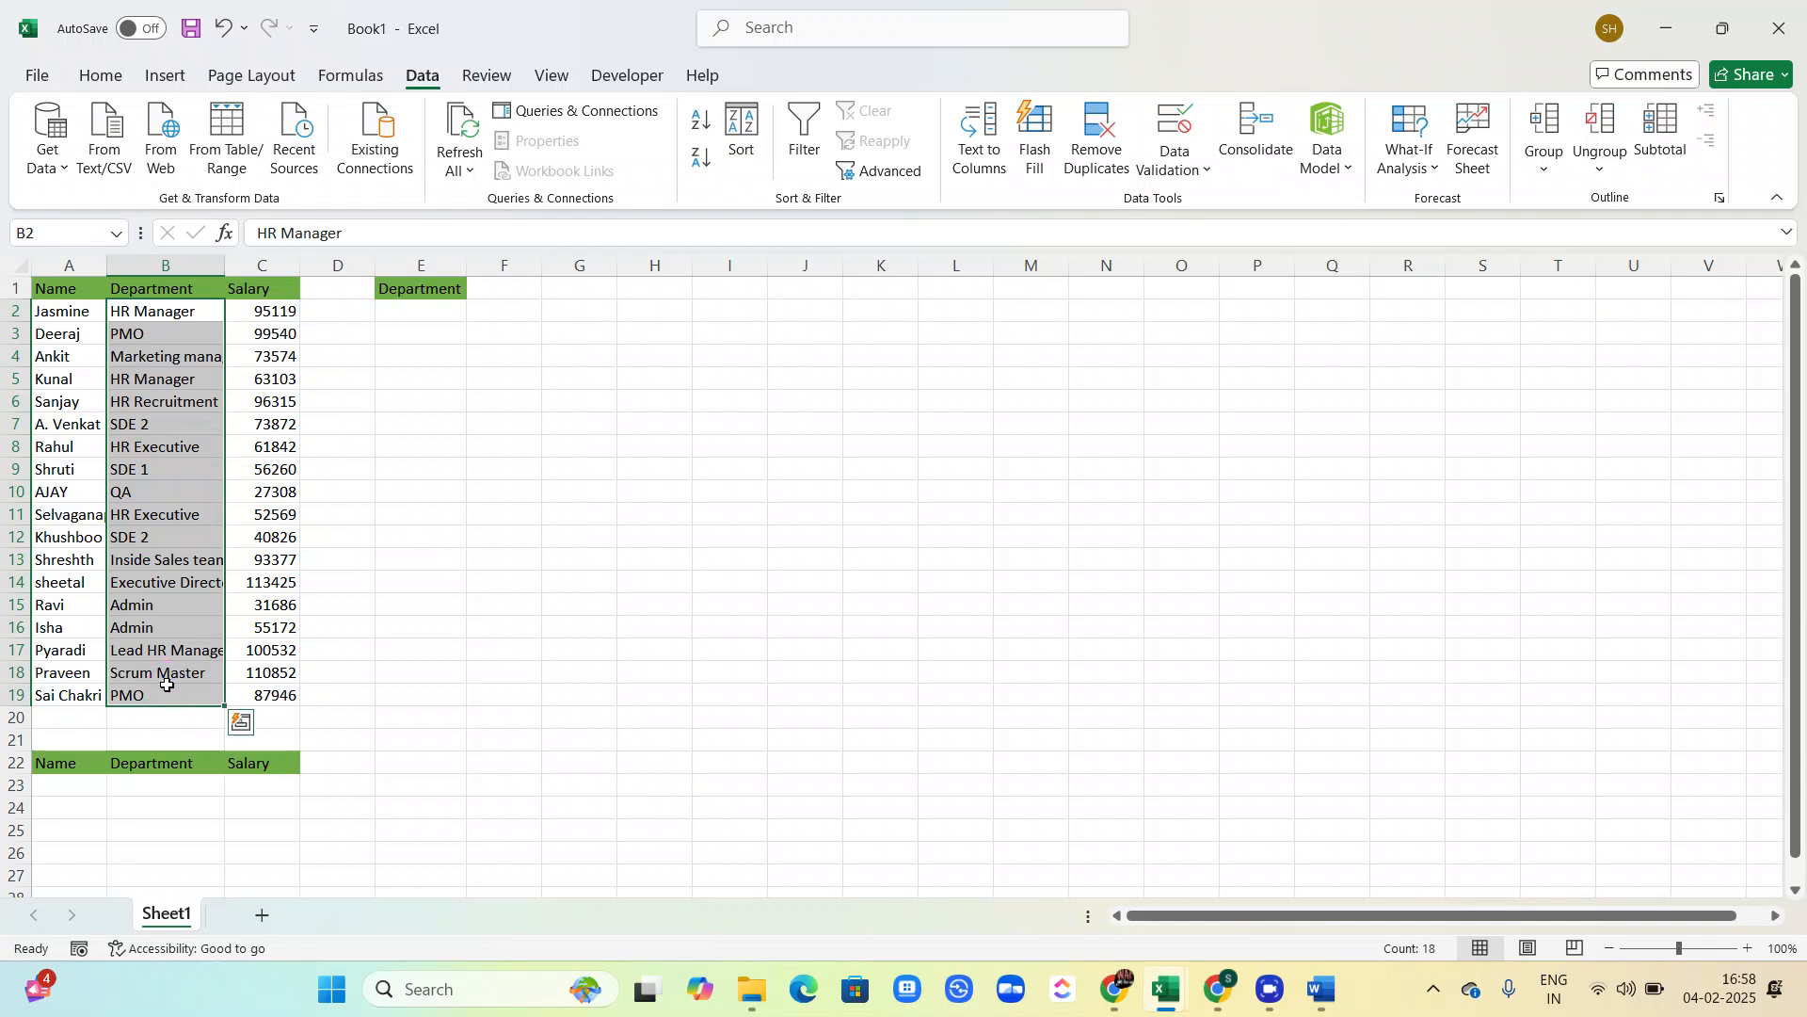
List the distinct departments from H2 downward with =UNIQUE(B2:B19) and copy the resulting list
click(676, 303)
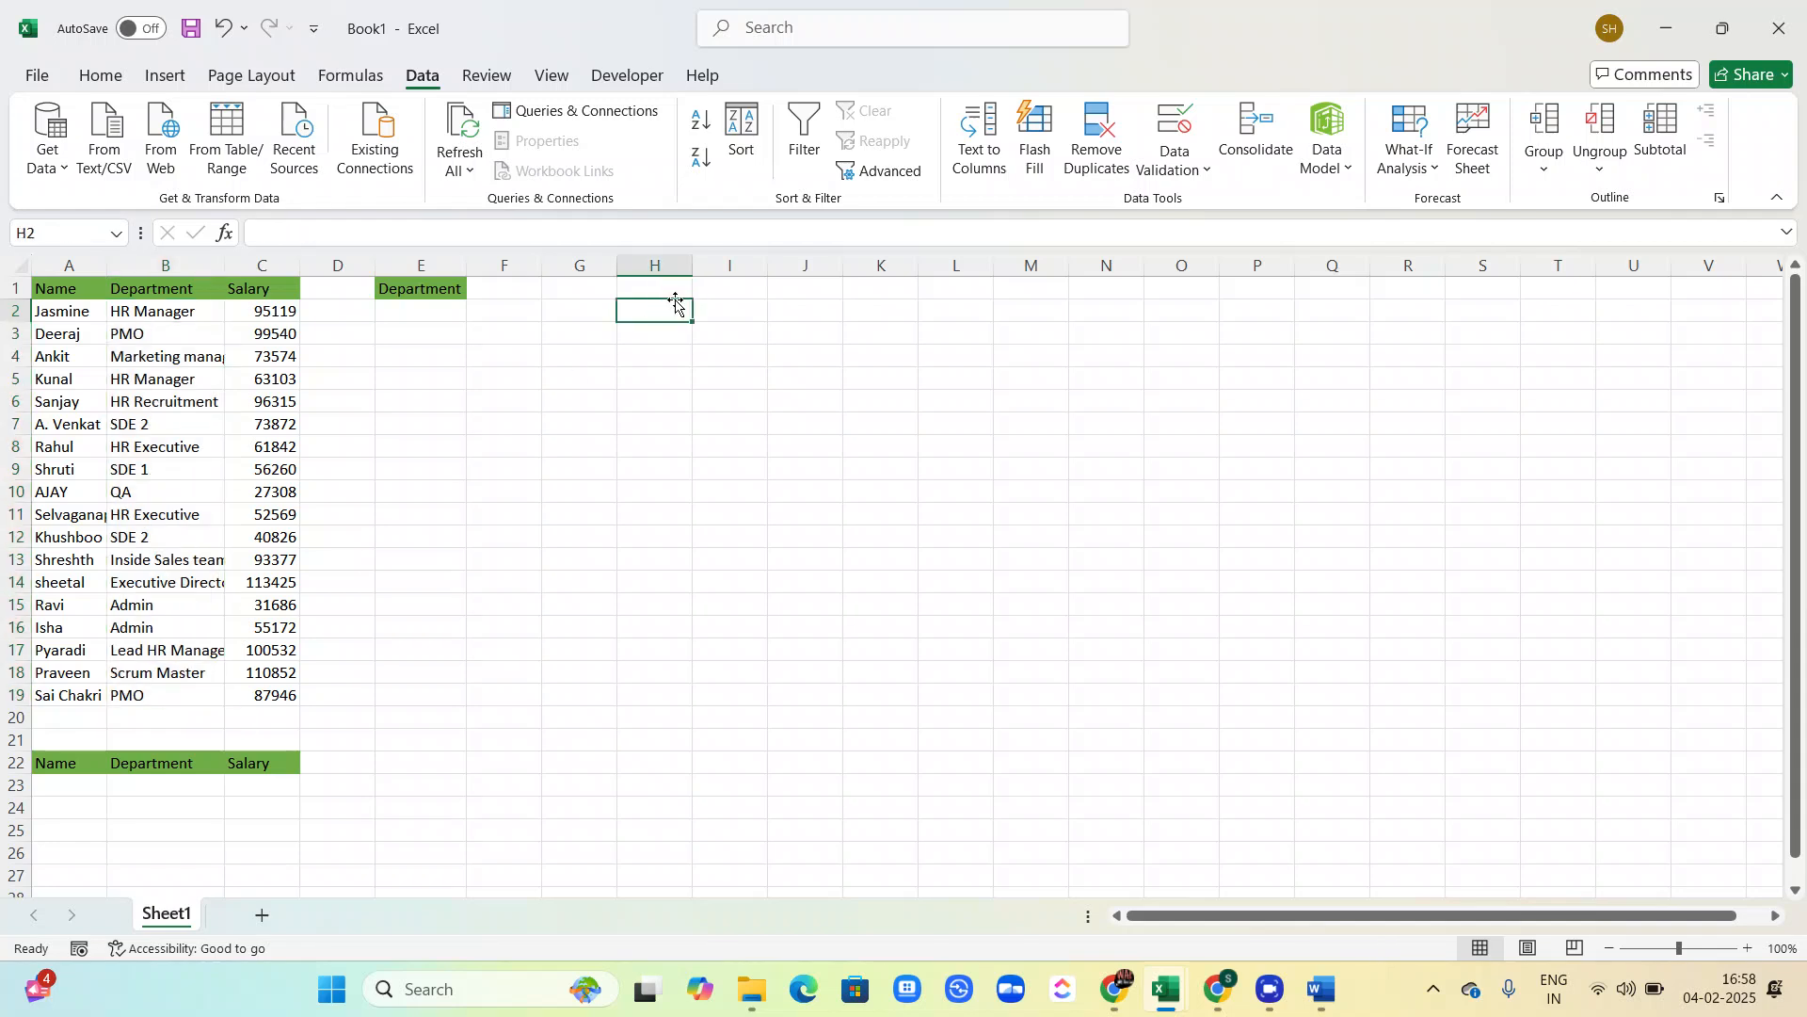
text(=)
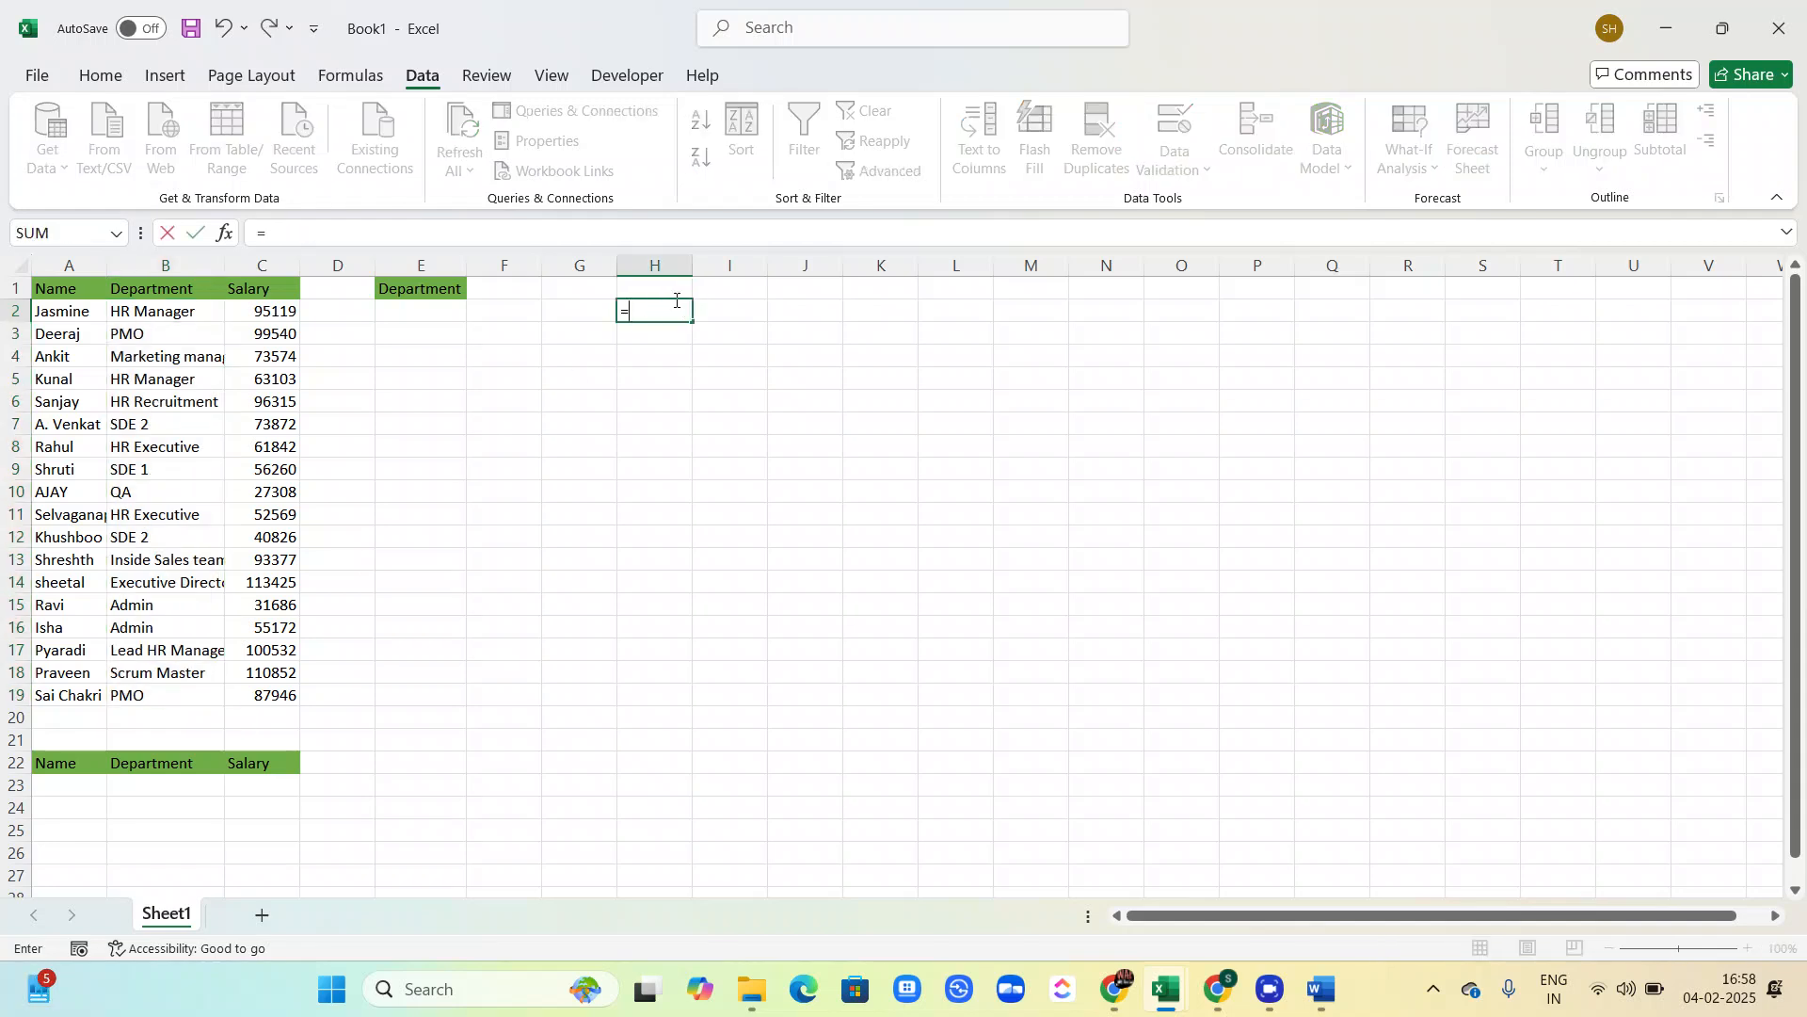
text(un)
key(Down)
key(Down)
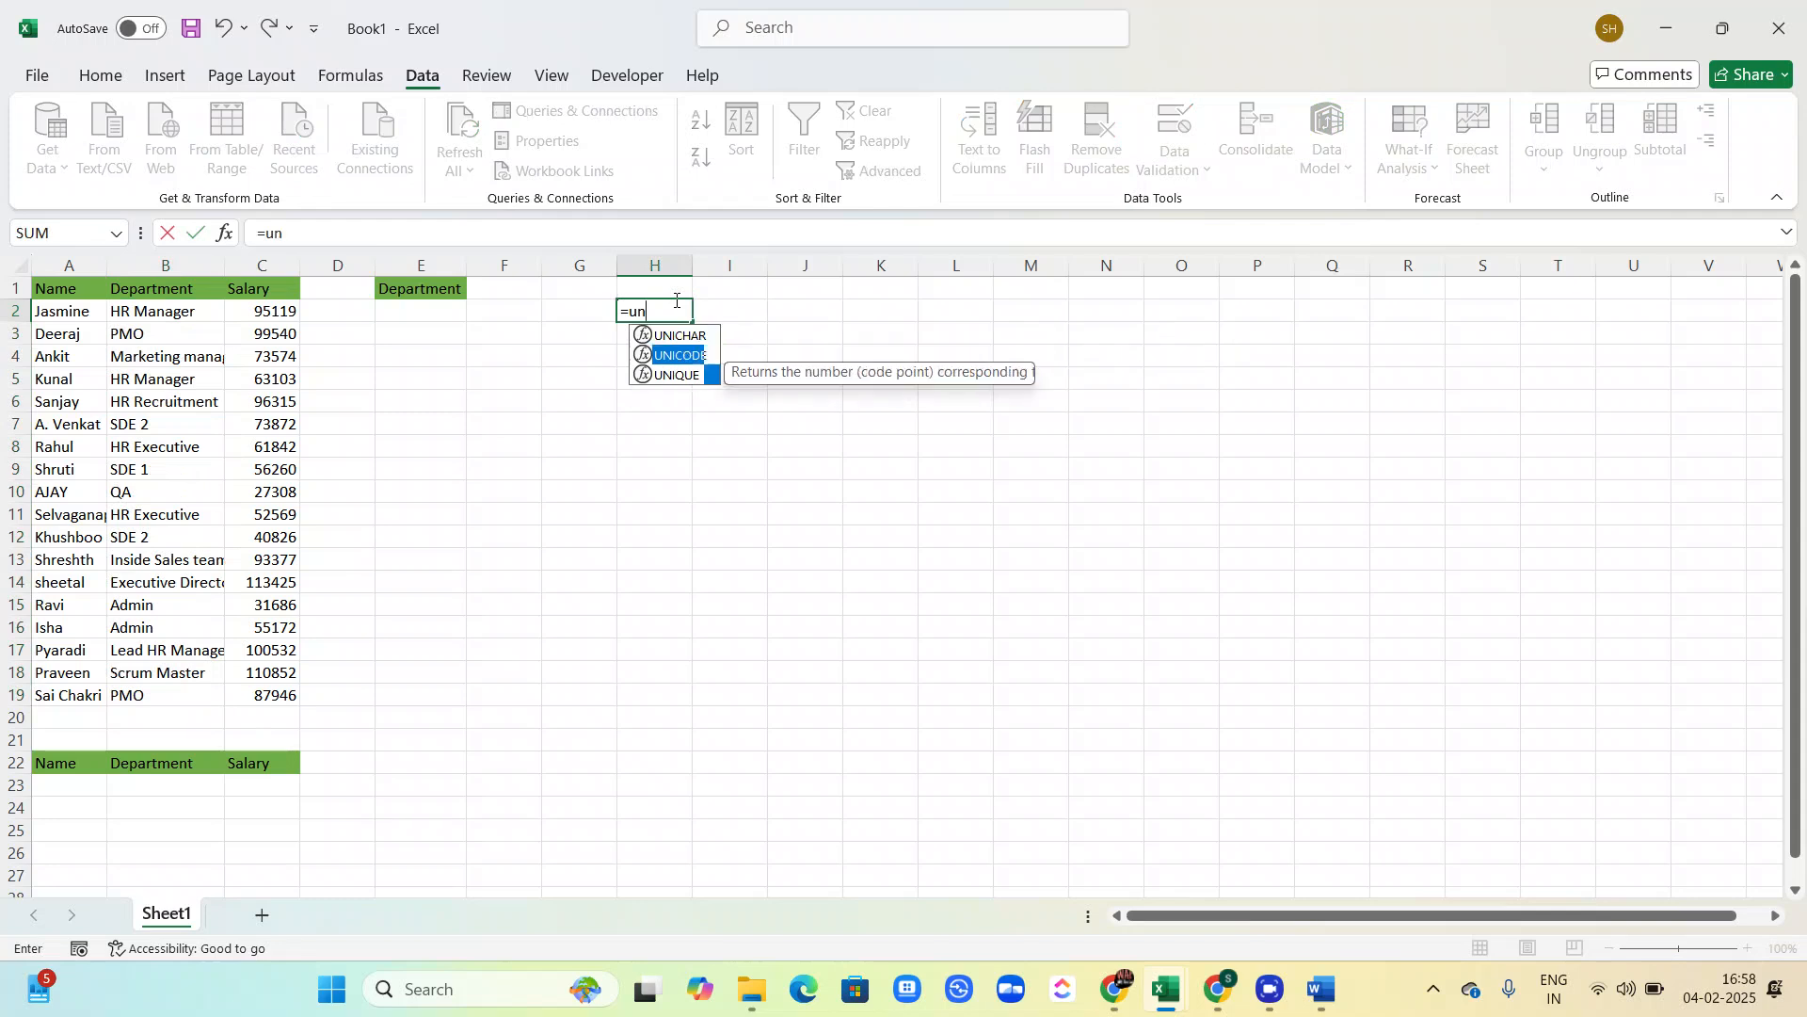
key(Tab)
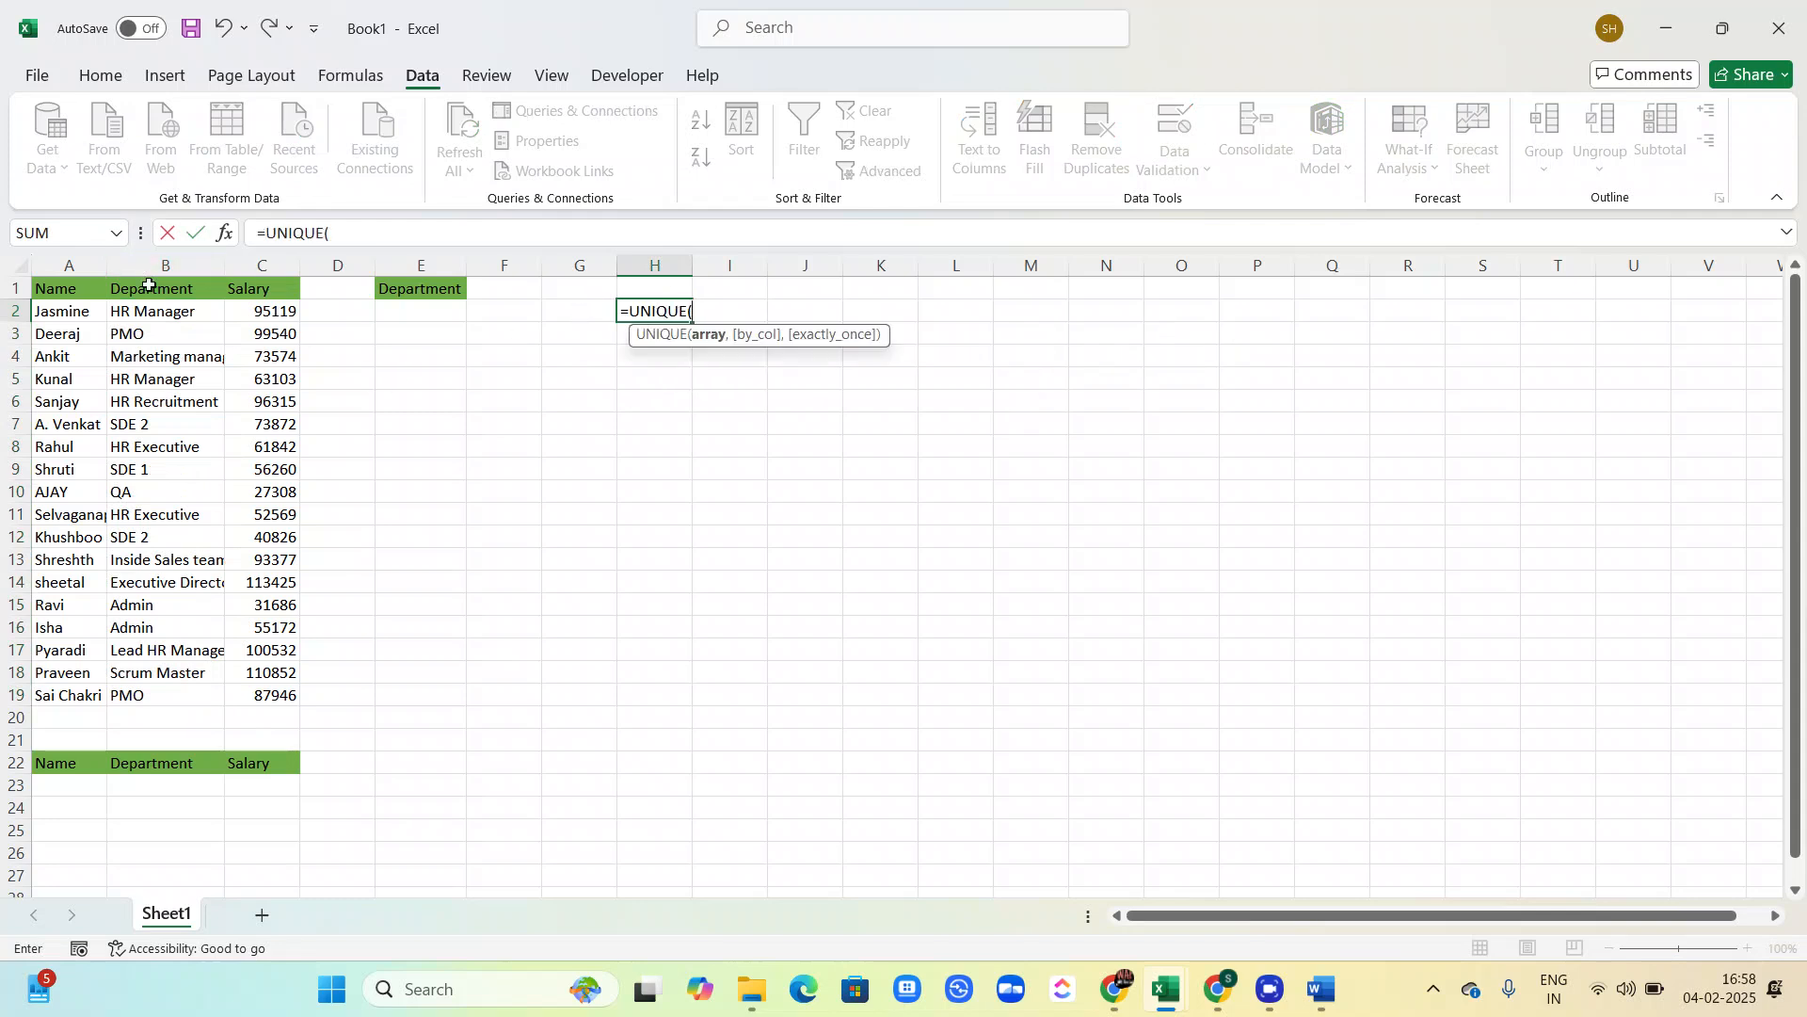
drag(159, 311, 139, 686)
key(Return)
drag(658, 311, 654, 577)
key(ctrl+c)
Copy the full comma-separated department list from the Word document, then return to Excel and clear the UNIQUE formula and its list in column H
key(alt+Tab)
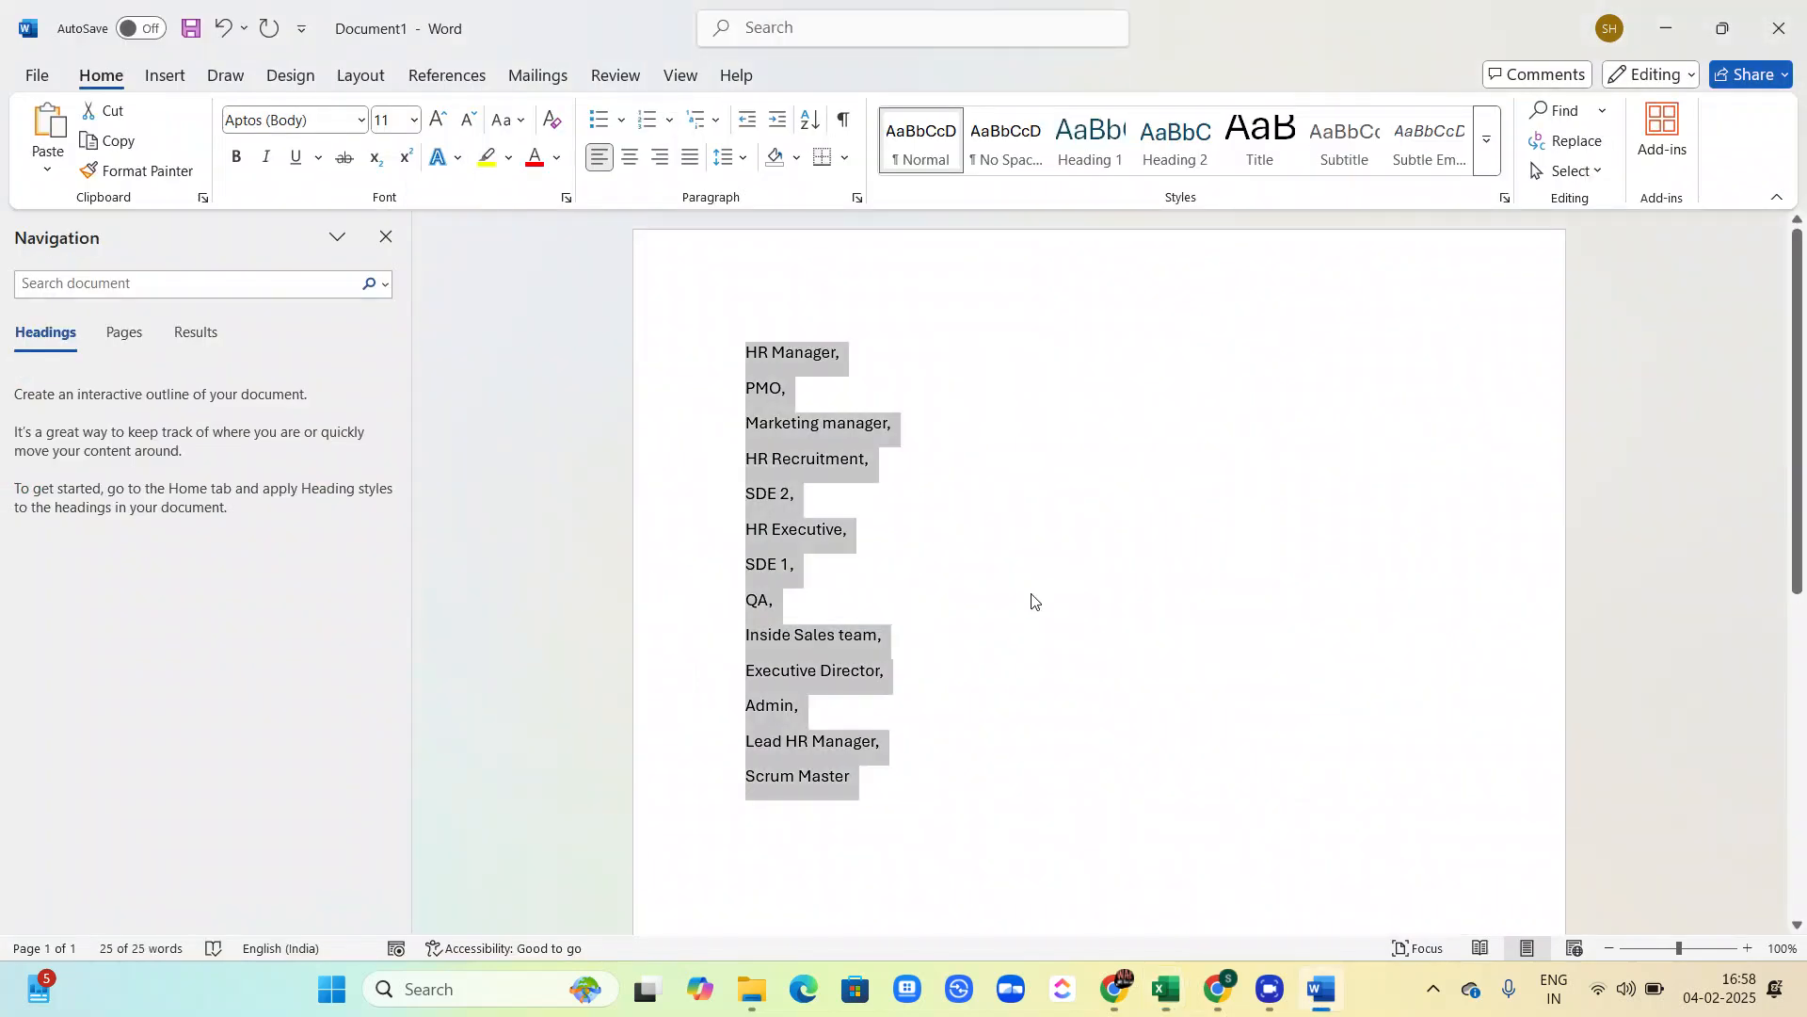
click(883, 774)
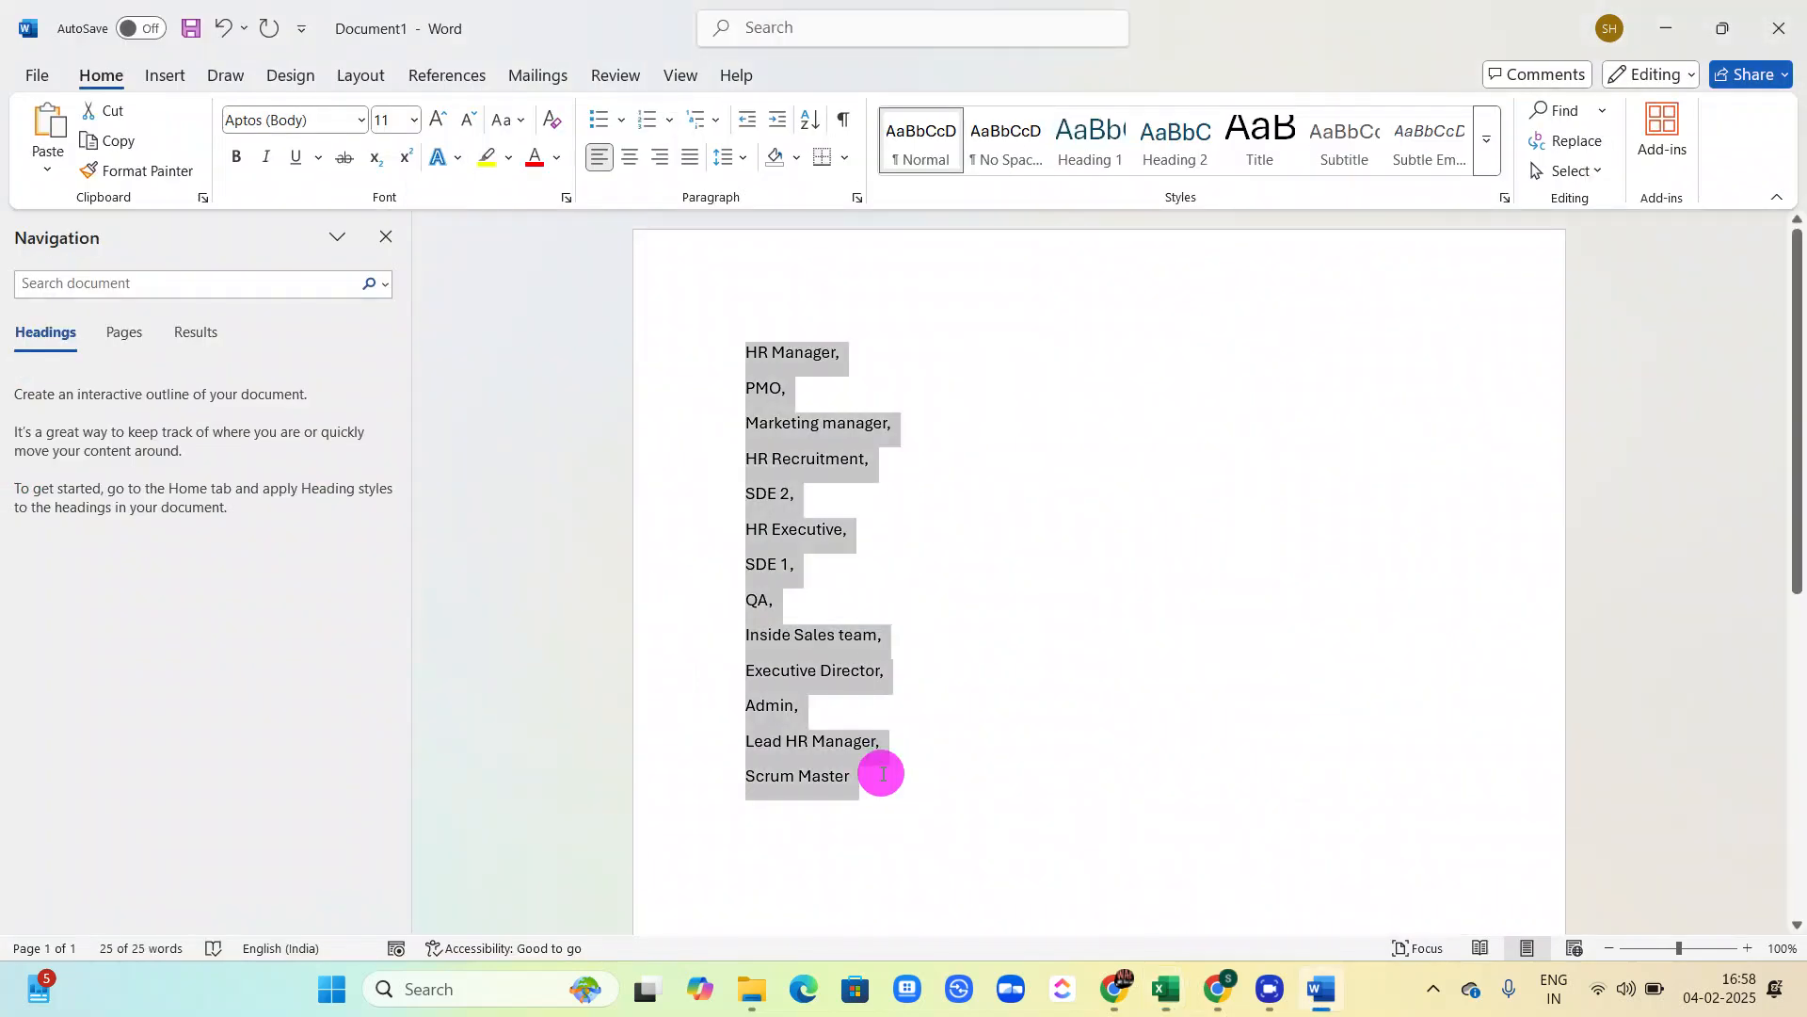
drag(881, 774, 701, 335)
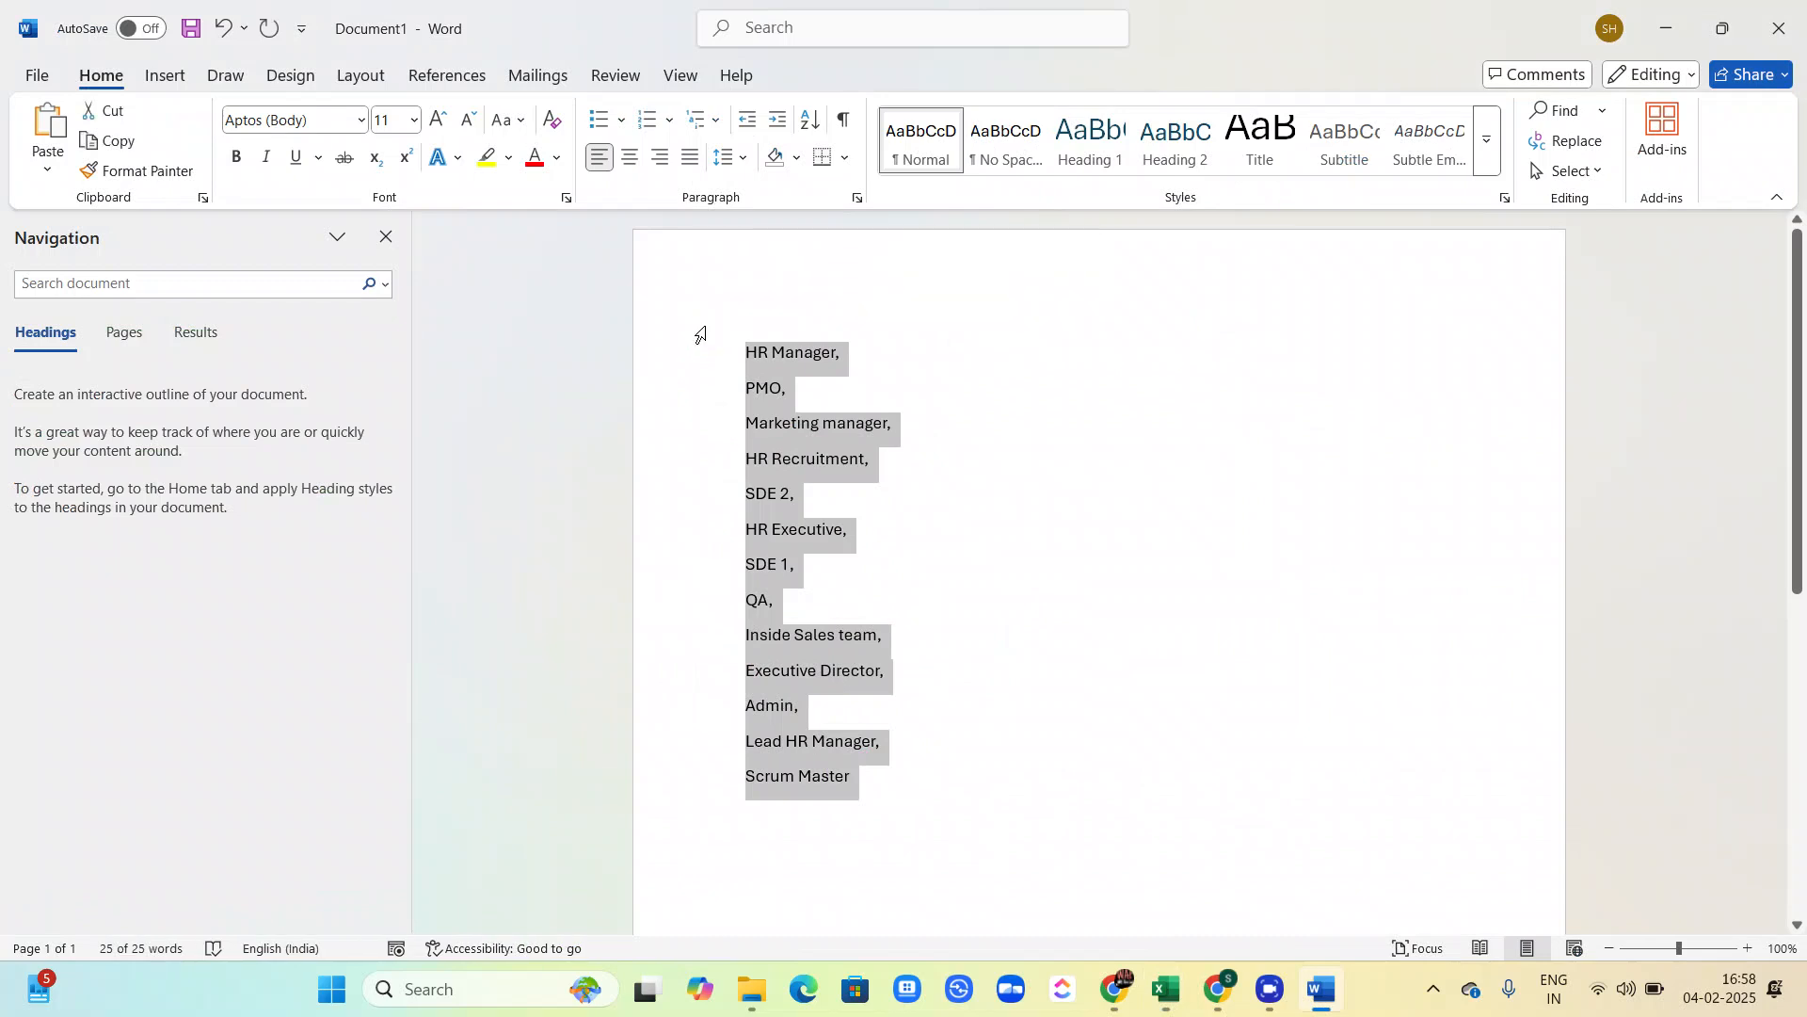
key(alt+Tab)
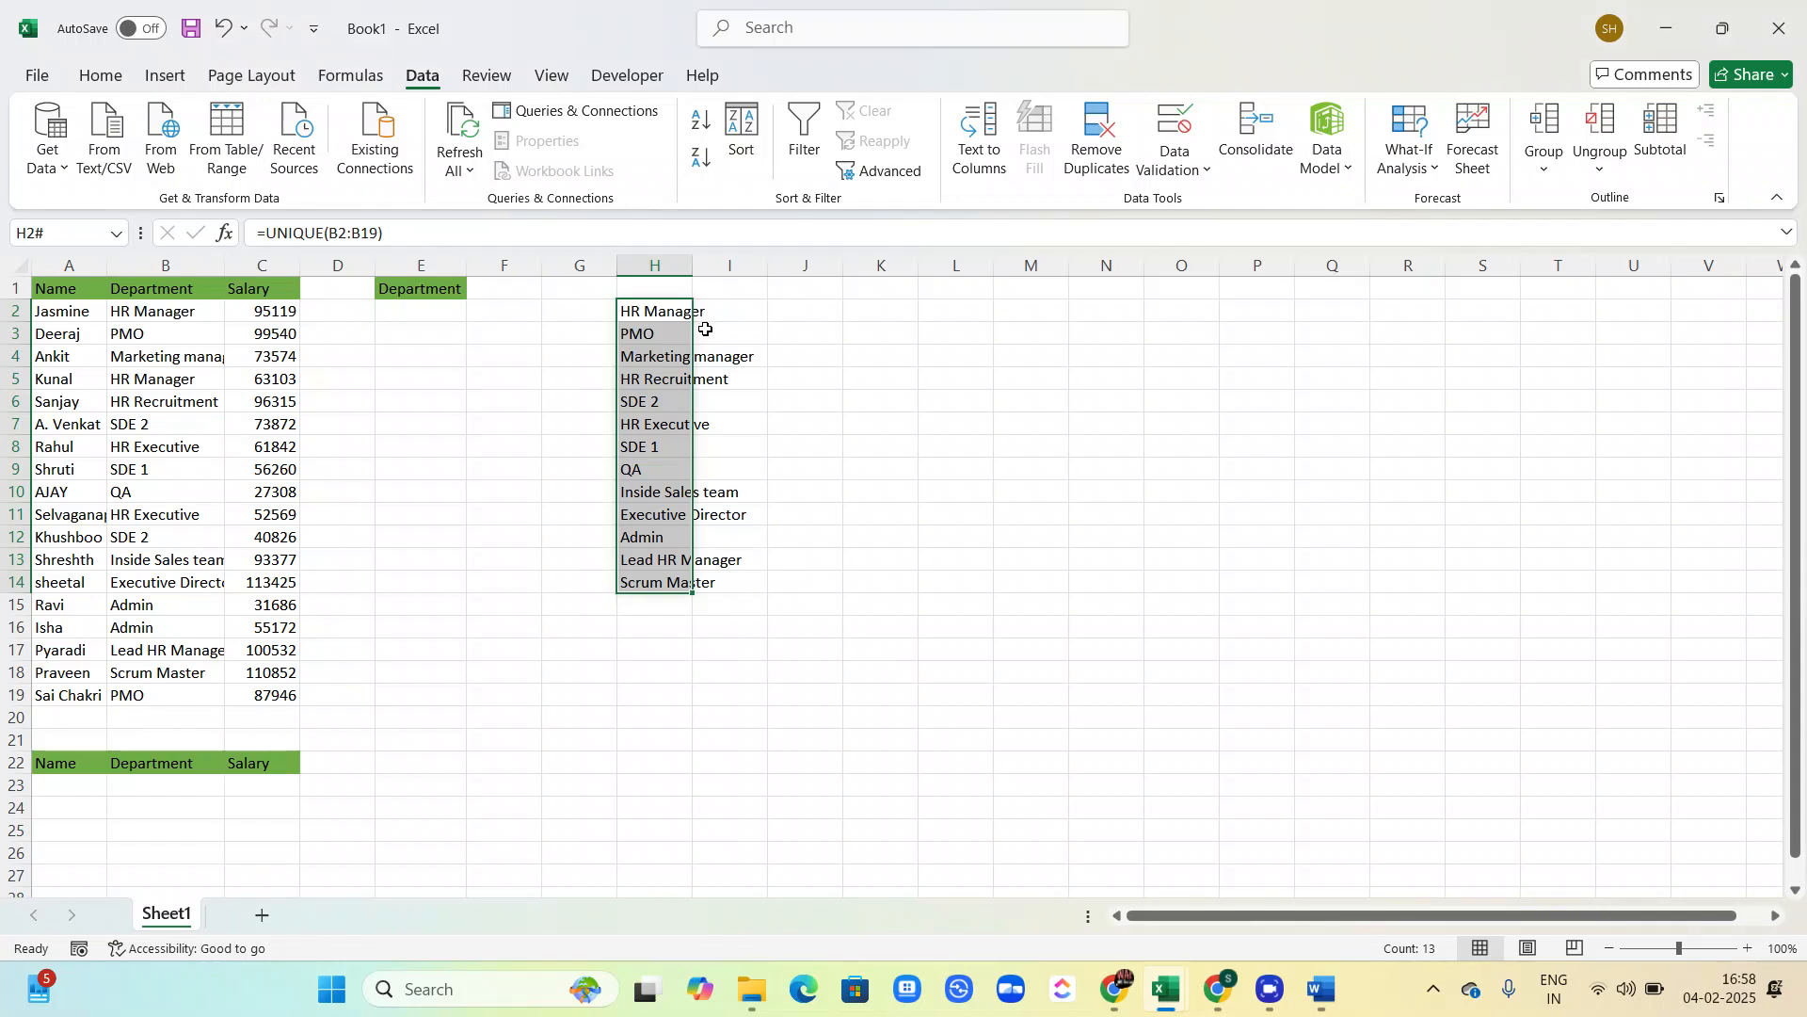
key(Delete)
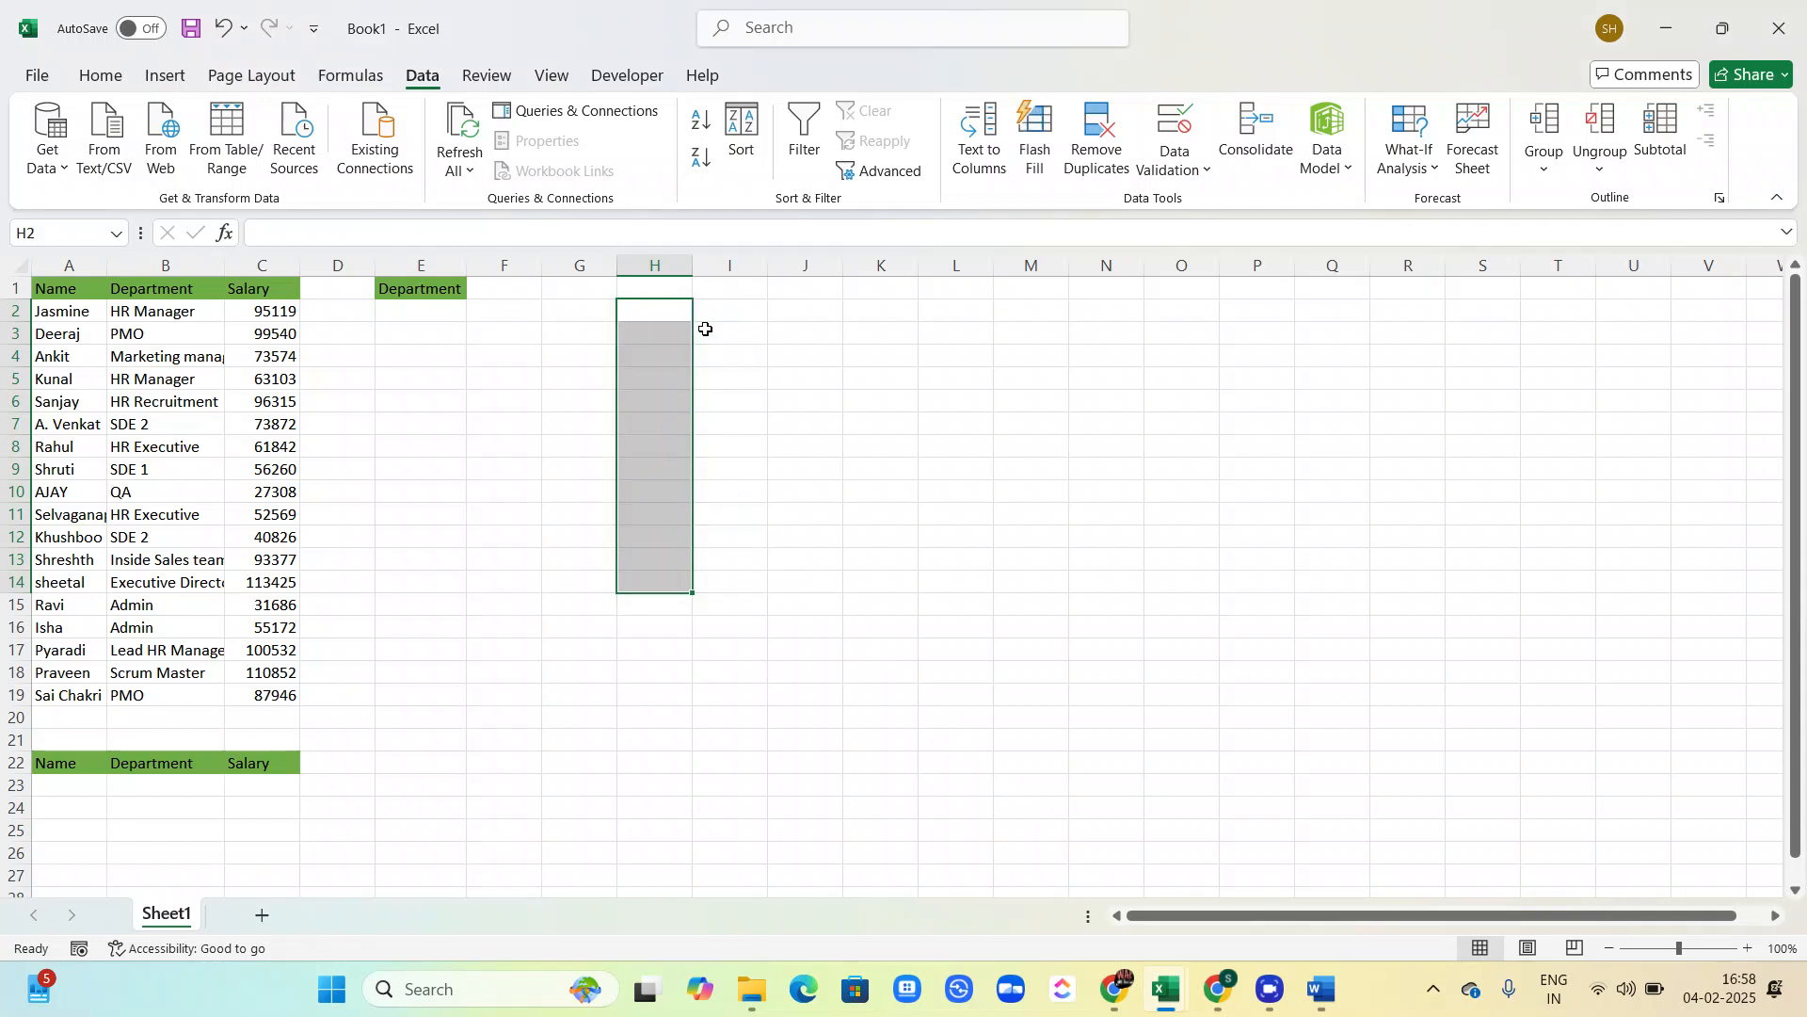
Add List data validation to cell E2 with the copied departments as its source, and choose HR Manager from the resulting dropdown
click(404, 319)
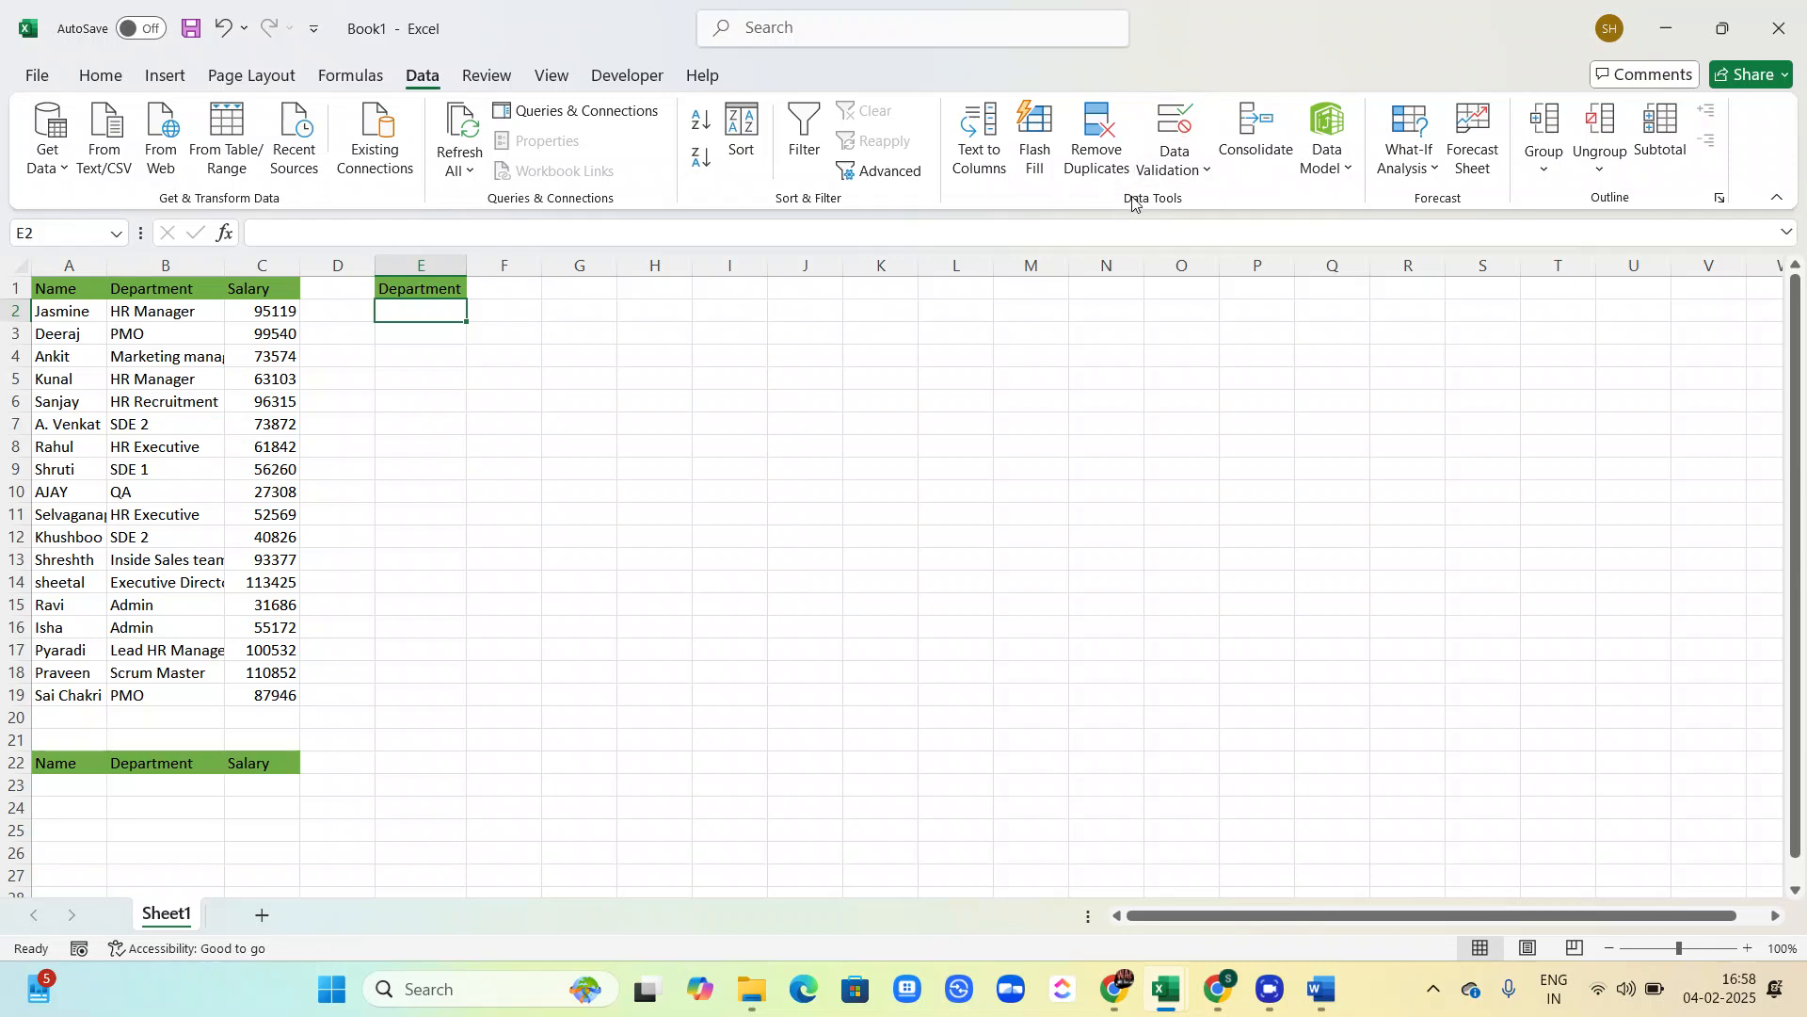
click(1201, 168)
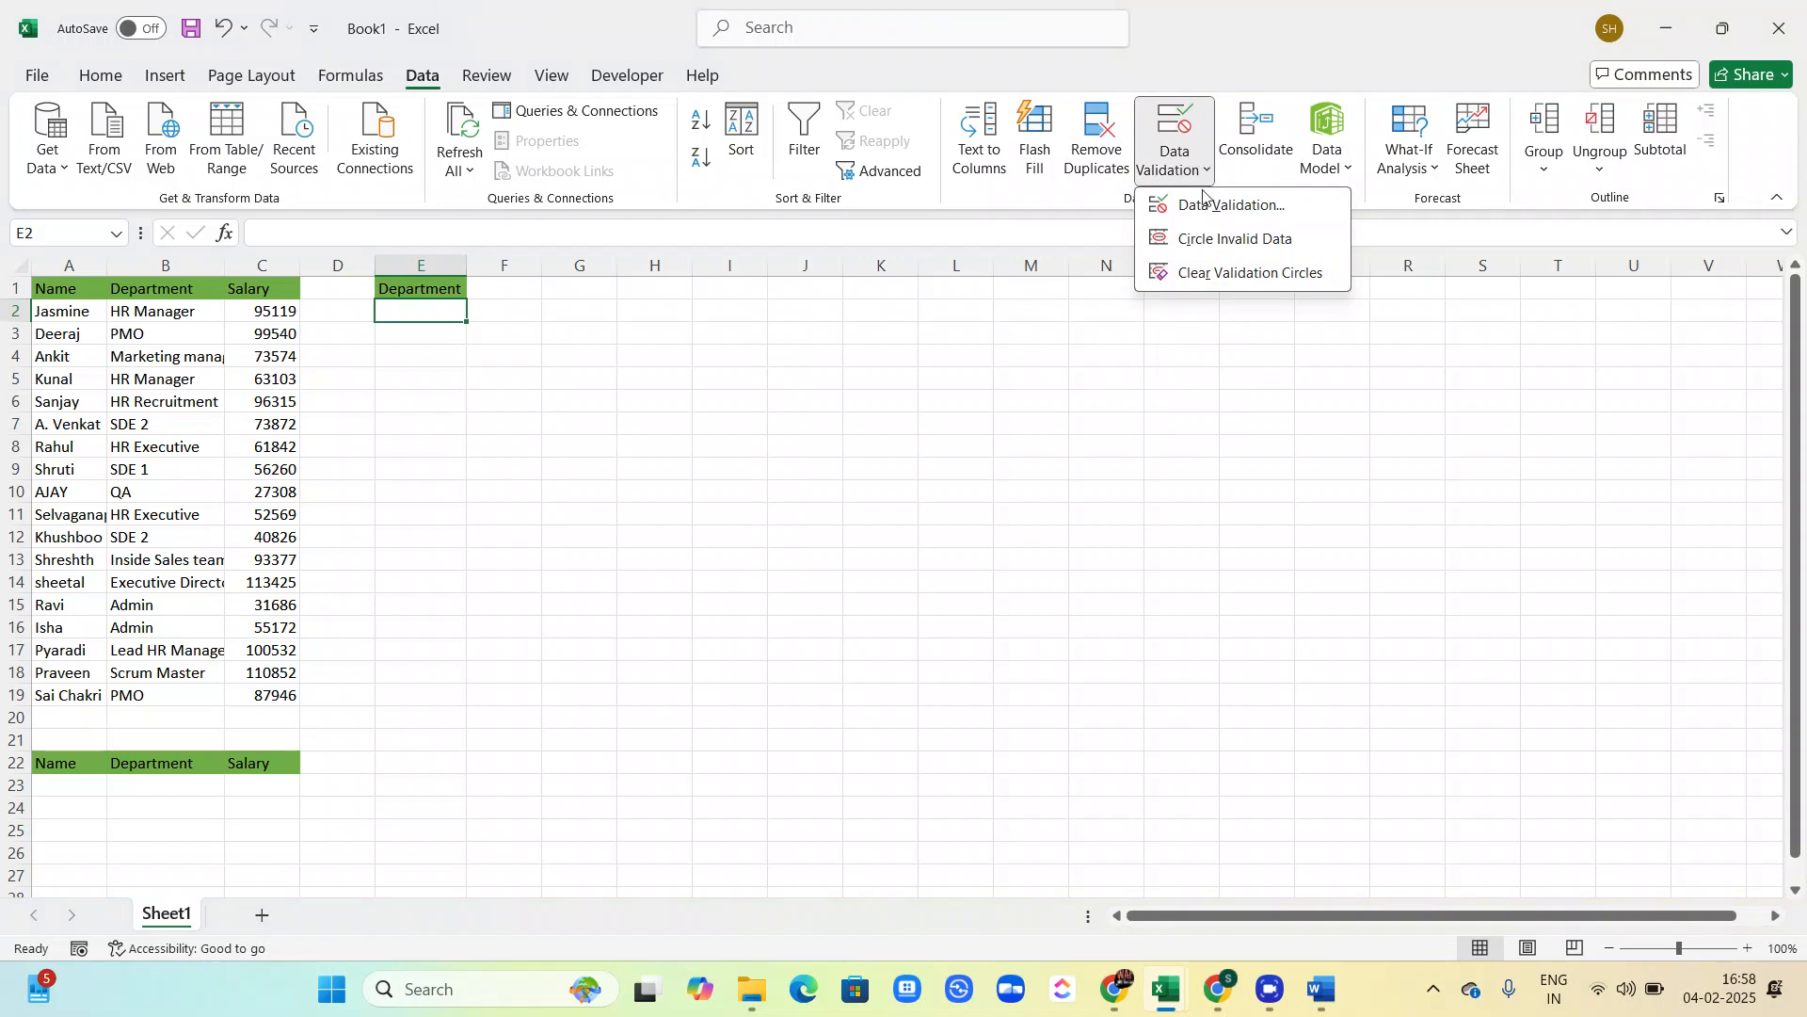
click(1200, 207)
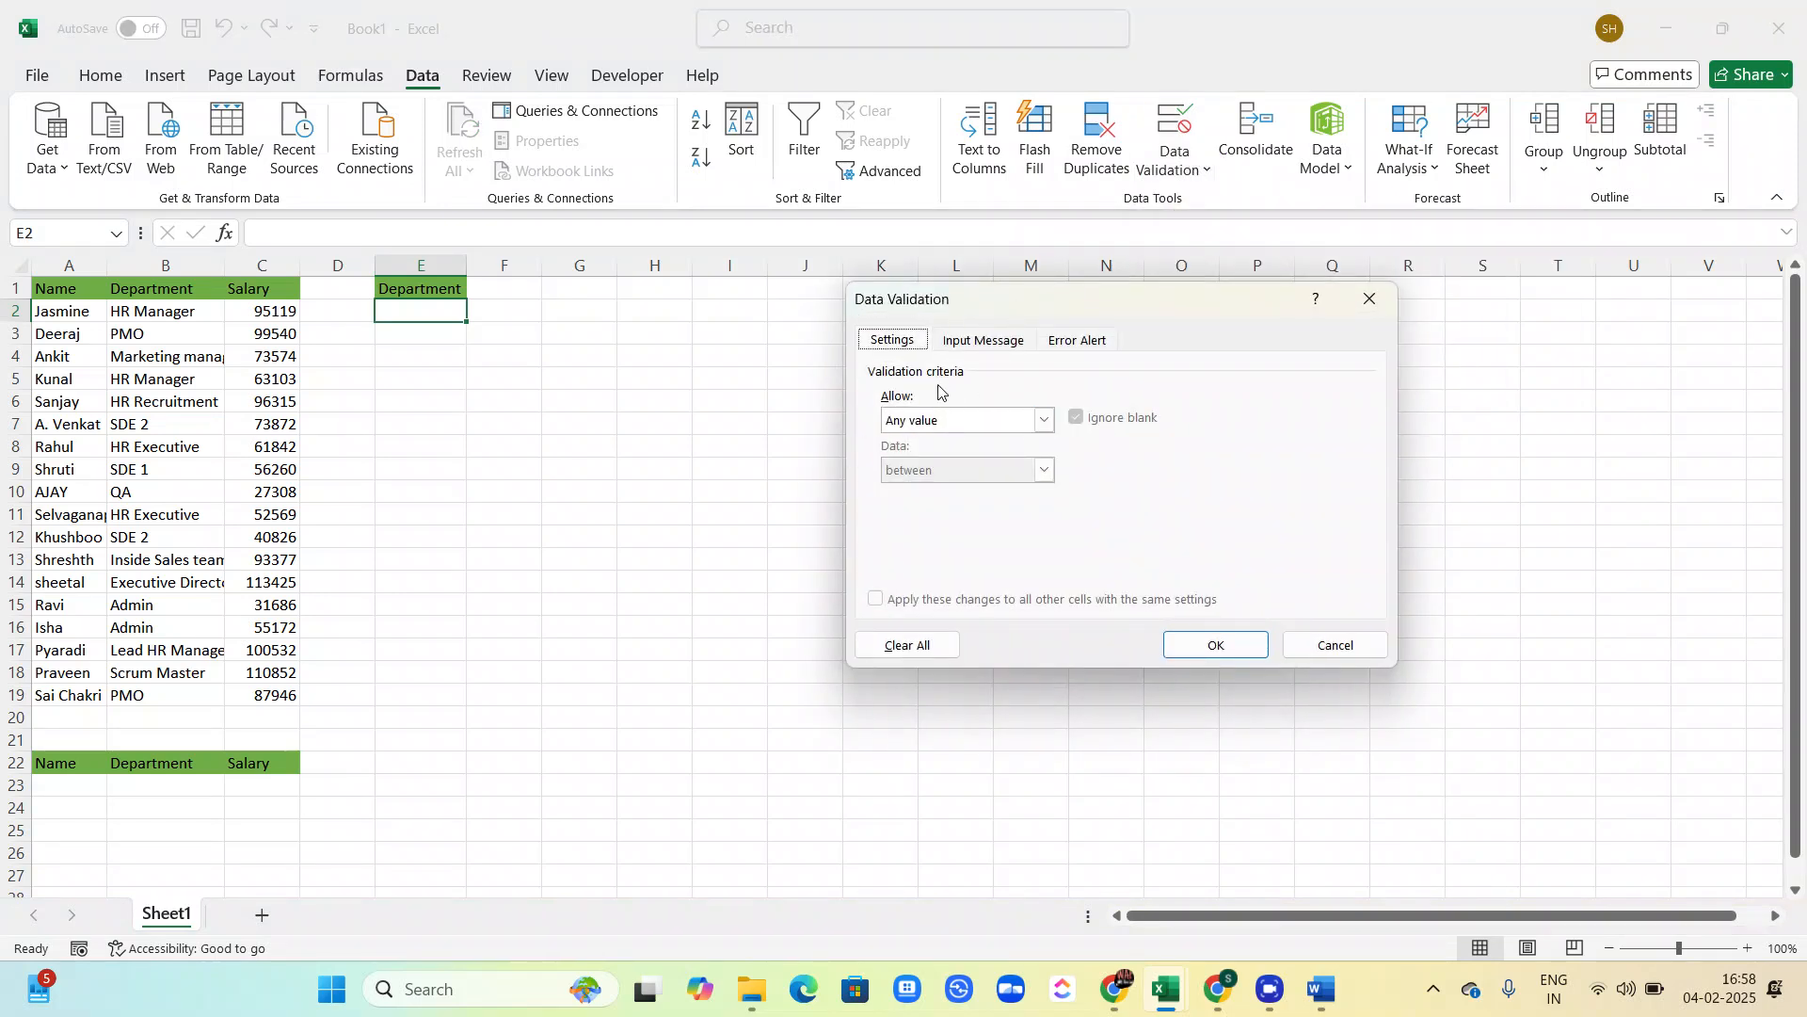
click(1043, 420)
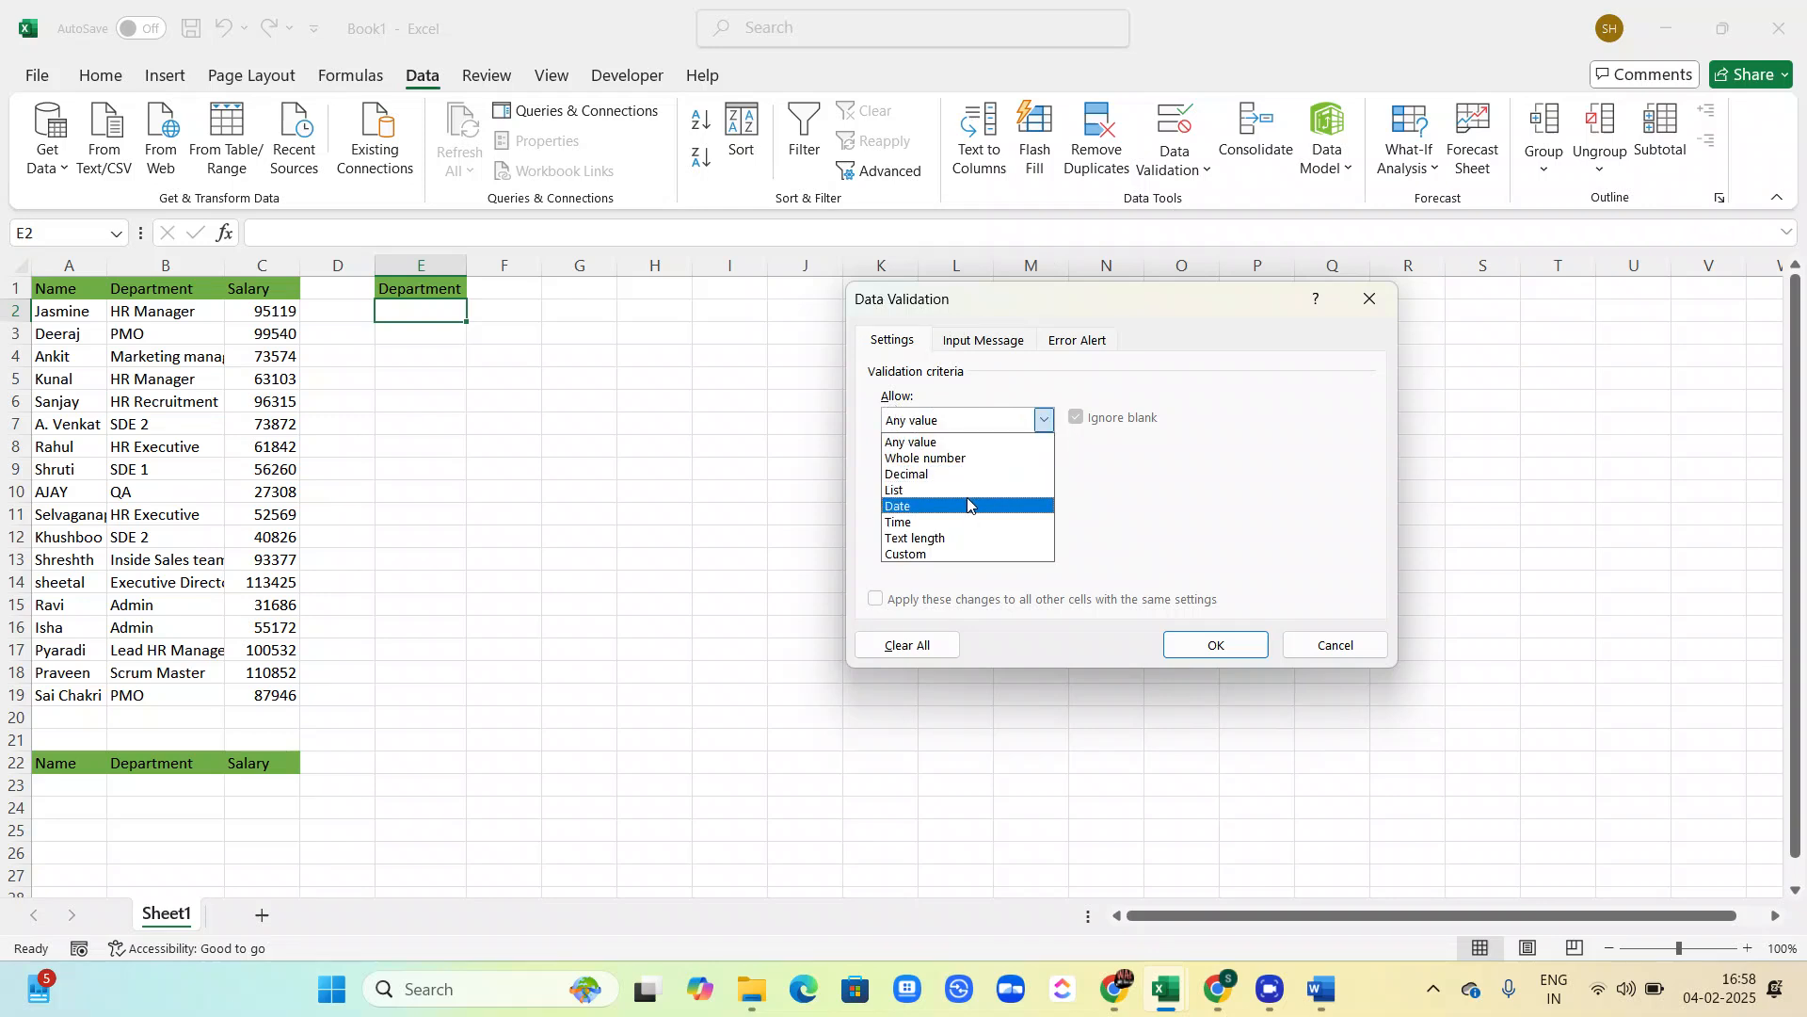
click(899, 490)
click(902, 517)
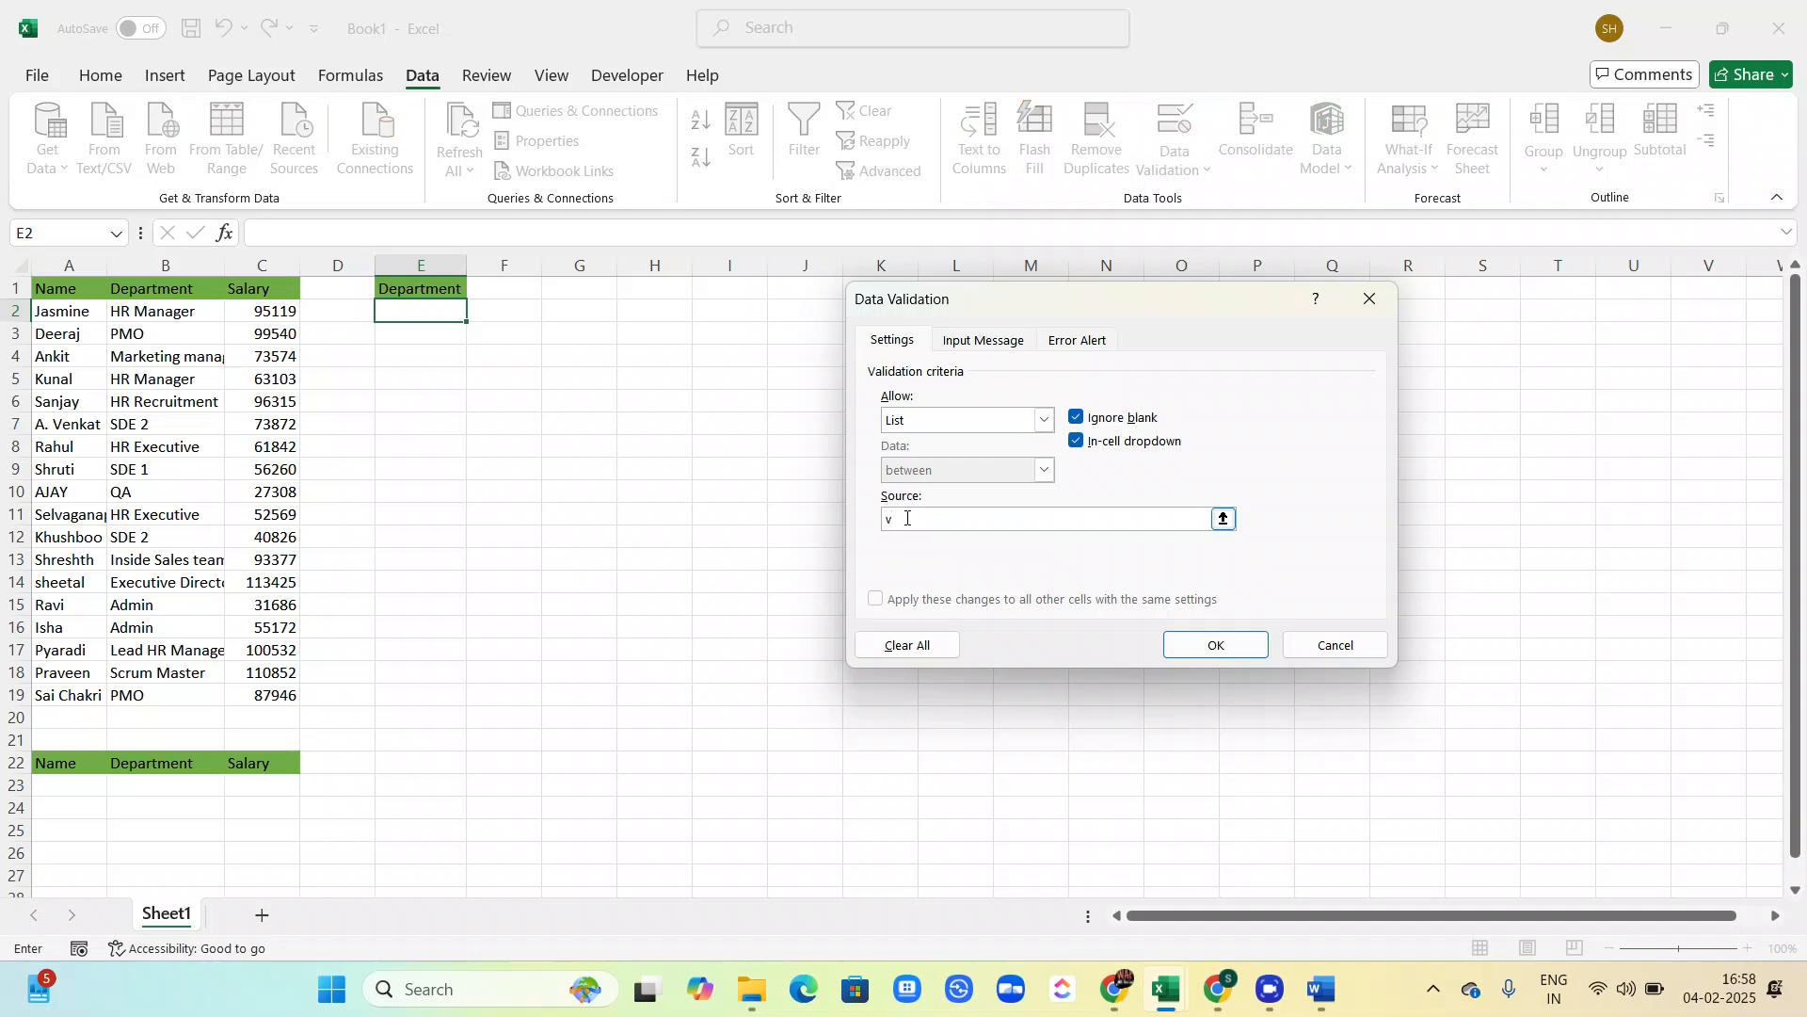
key(ctrl+v)
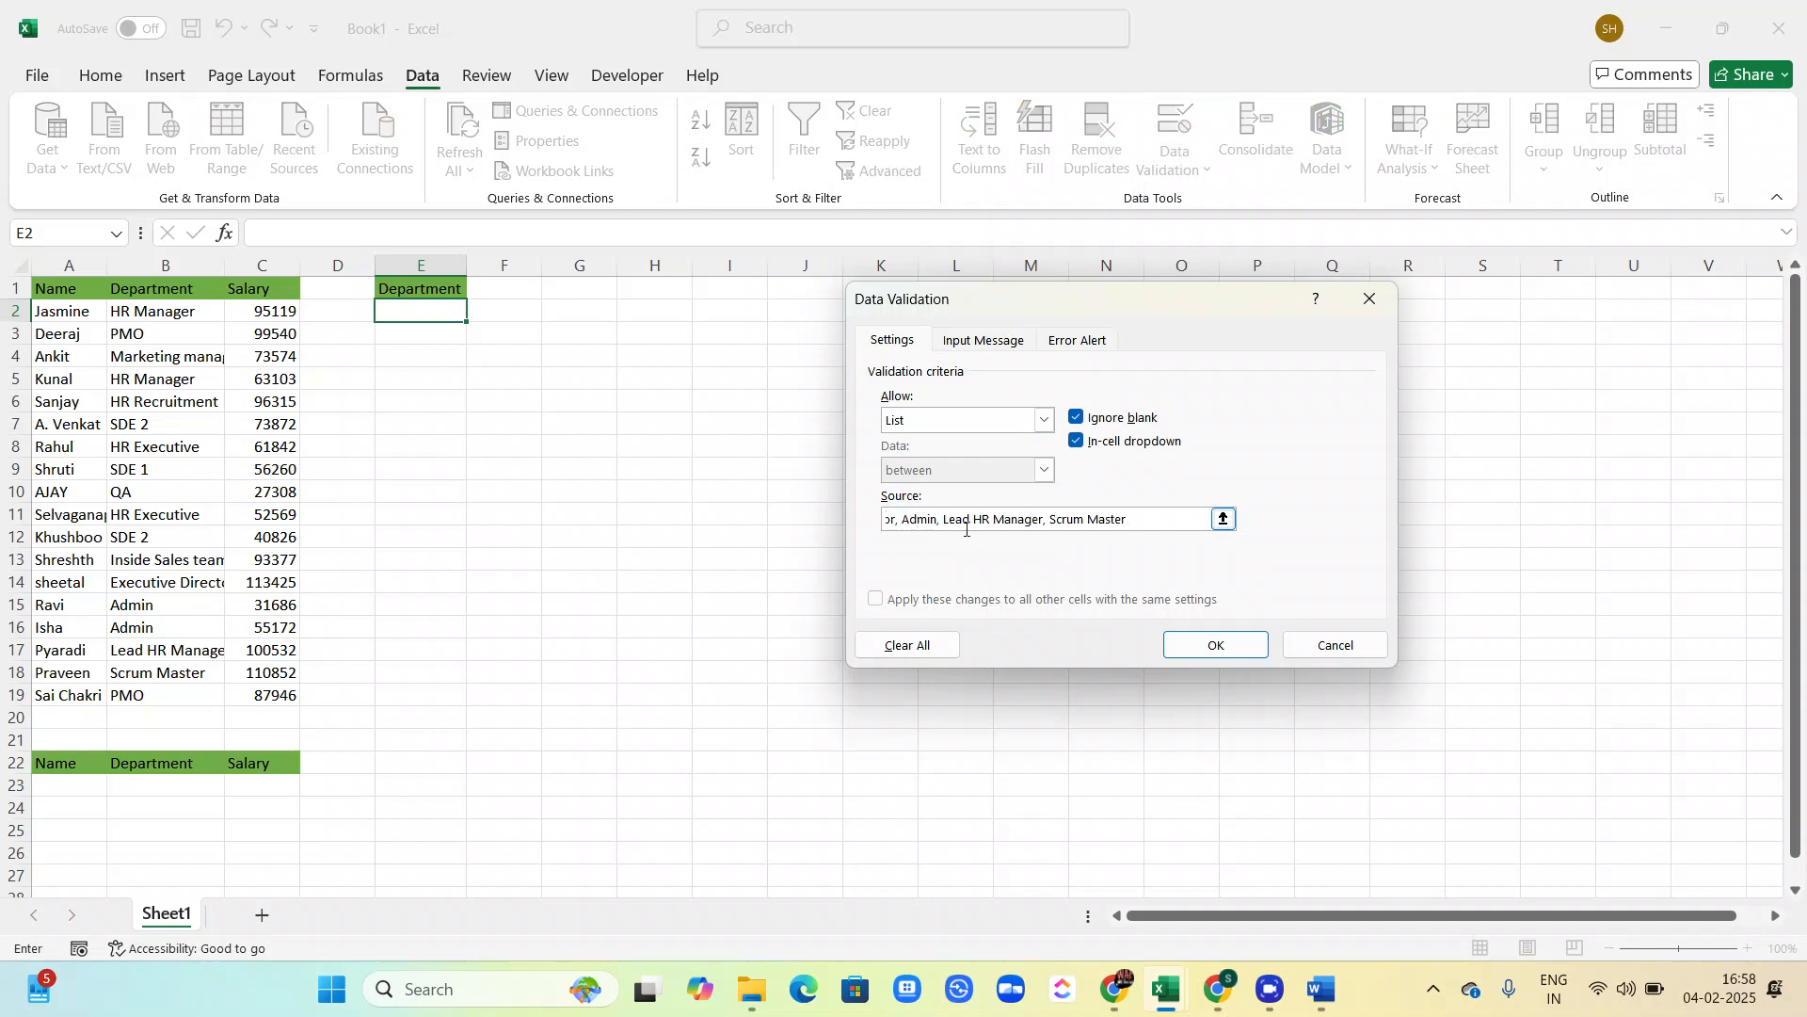
click(1176, 644)
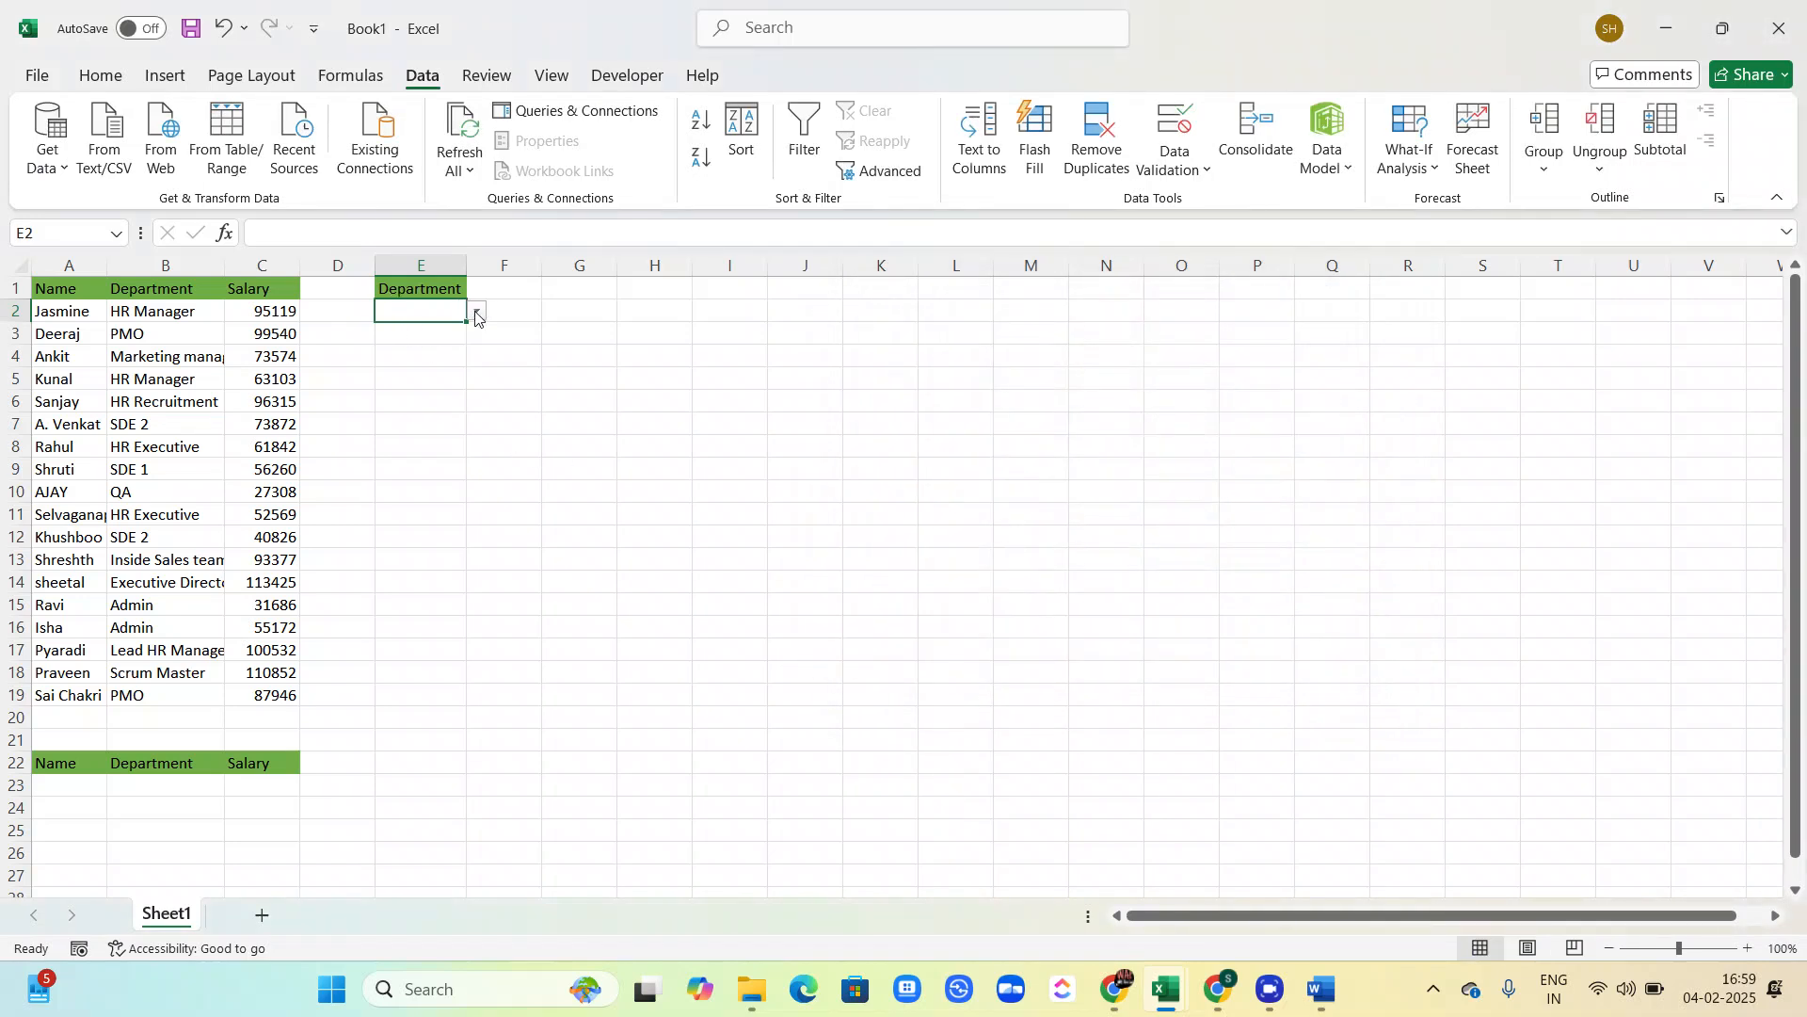
click(477, 311)
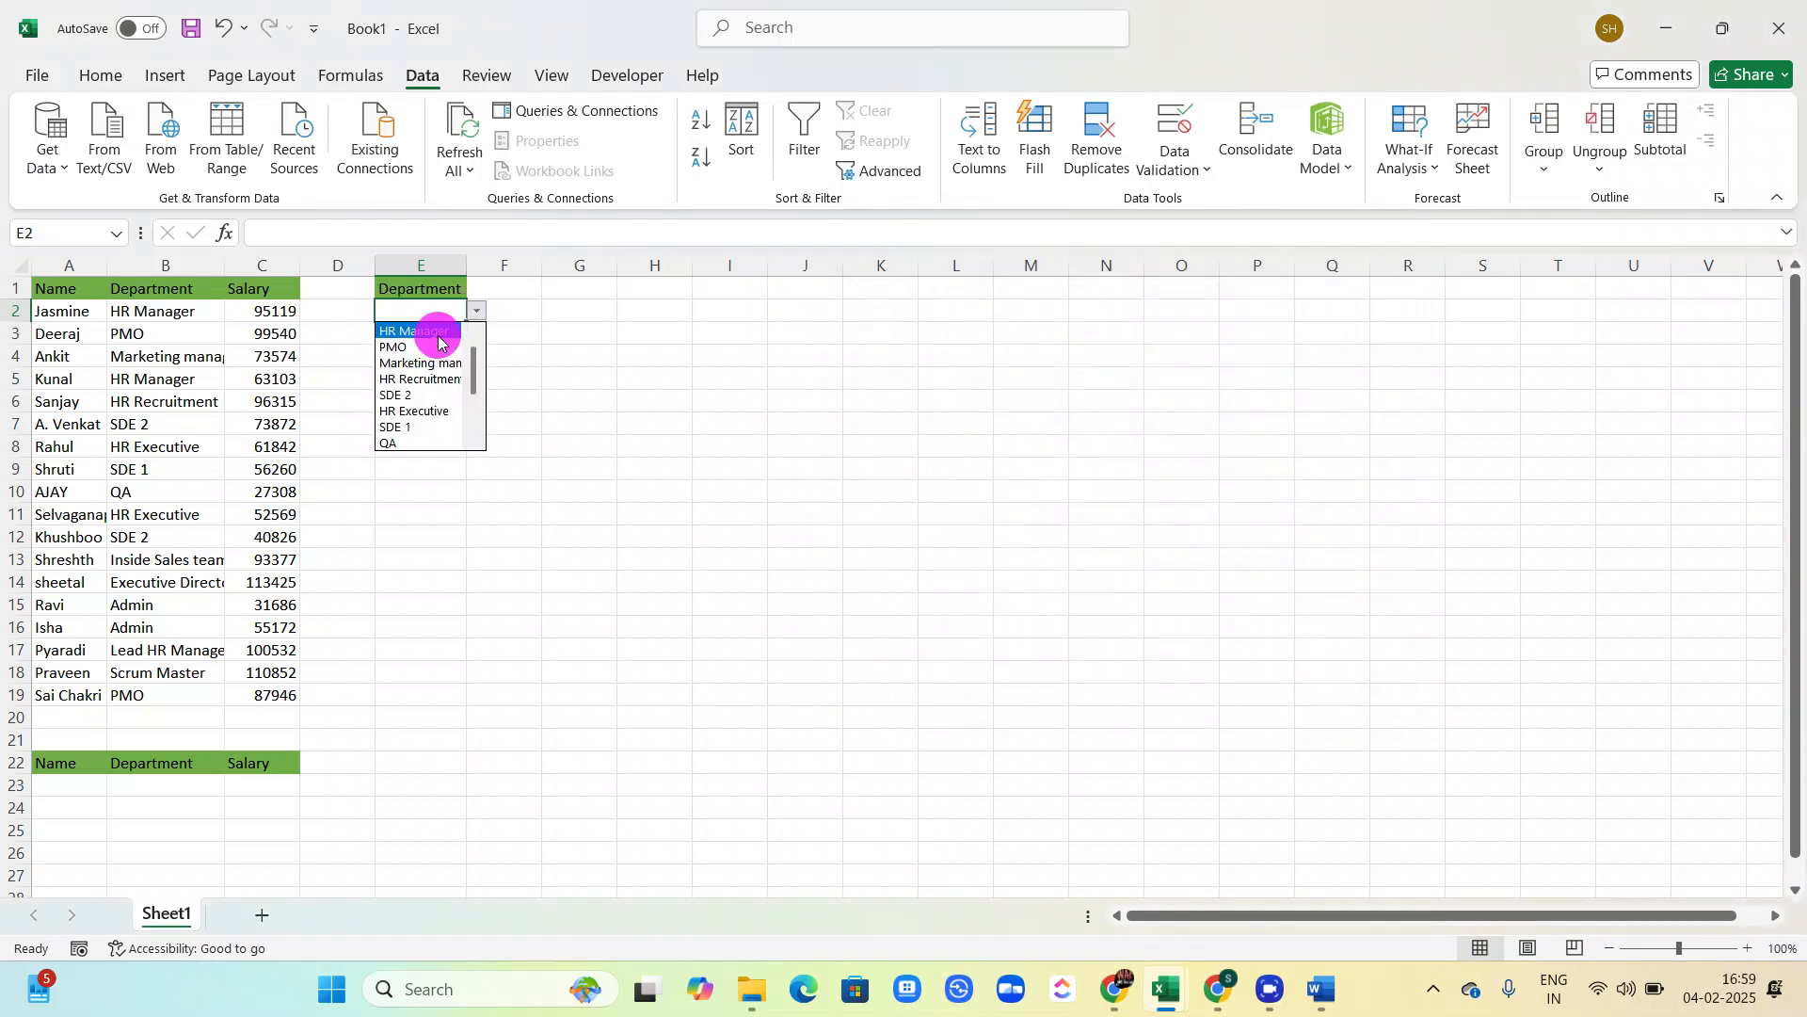
click(439, 334)
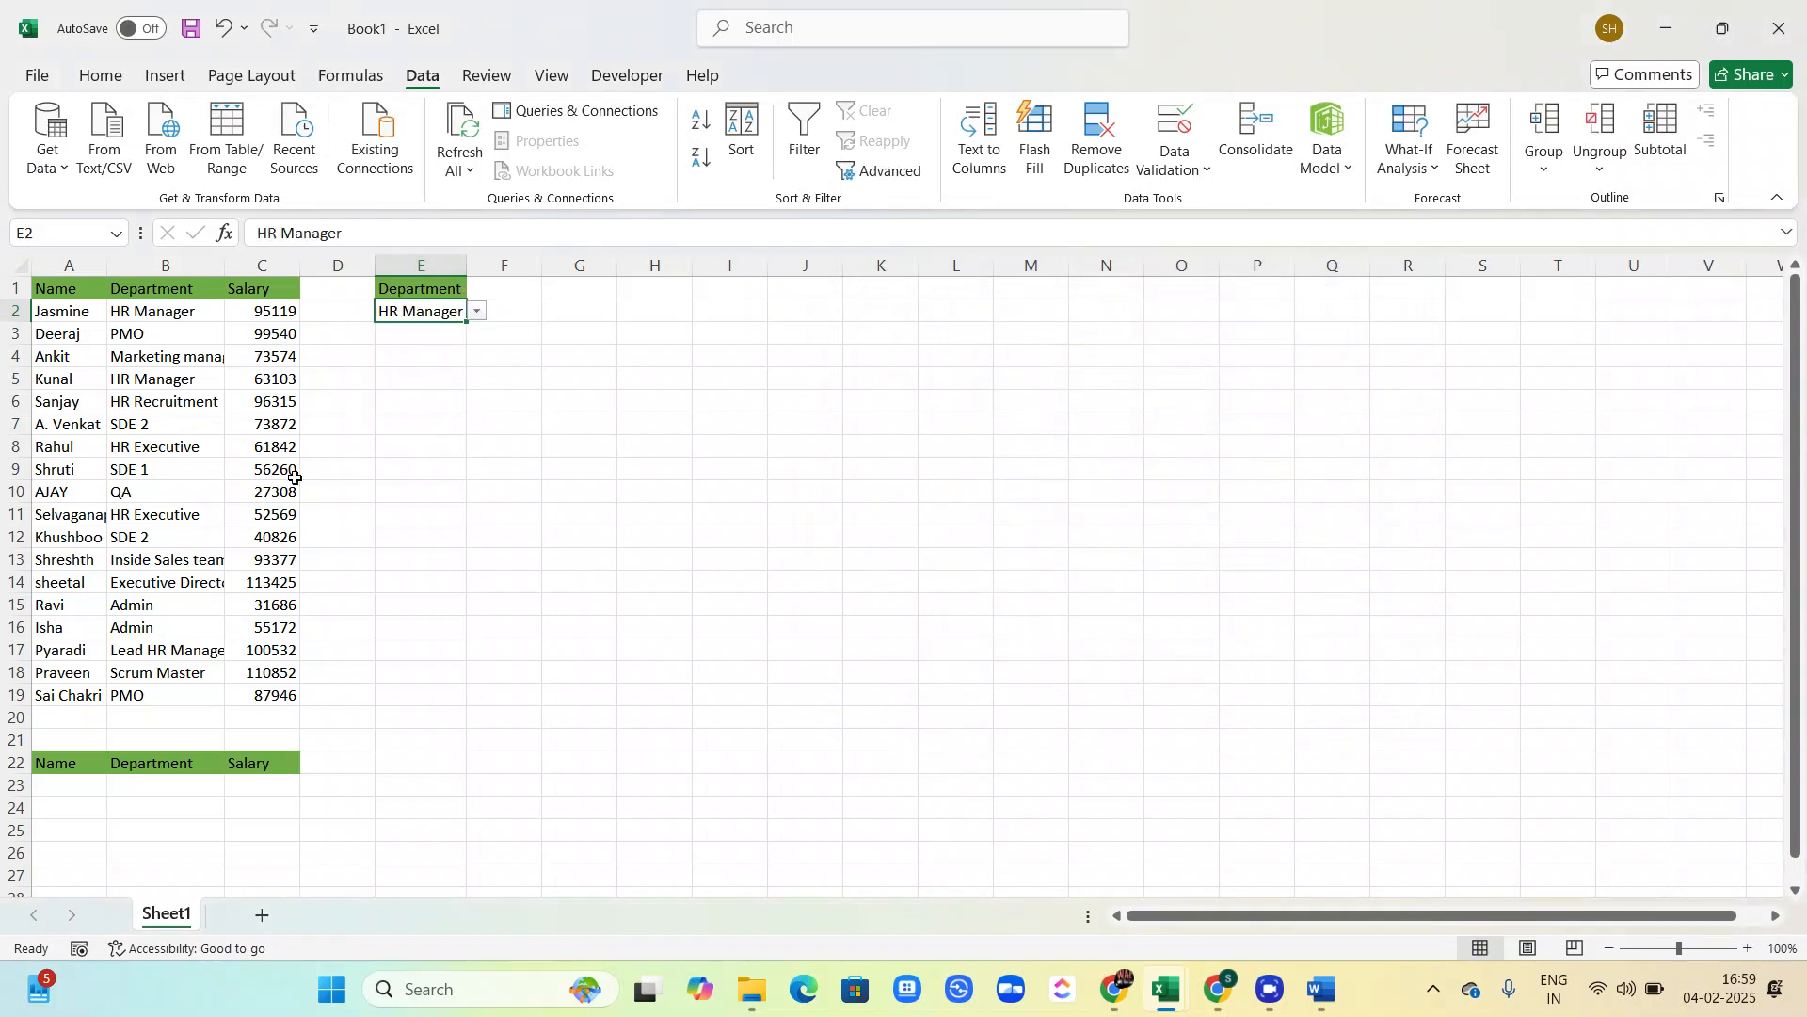
Enter =FILTER(A1:C19,B1:B19=E2) in A23 to list the matching employees, and select the returned records
click(68, 785)
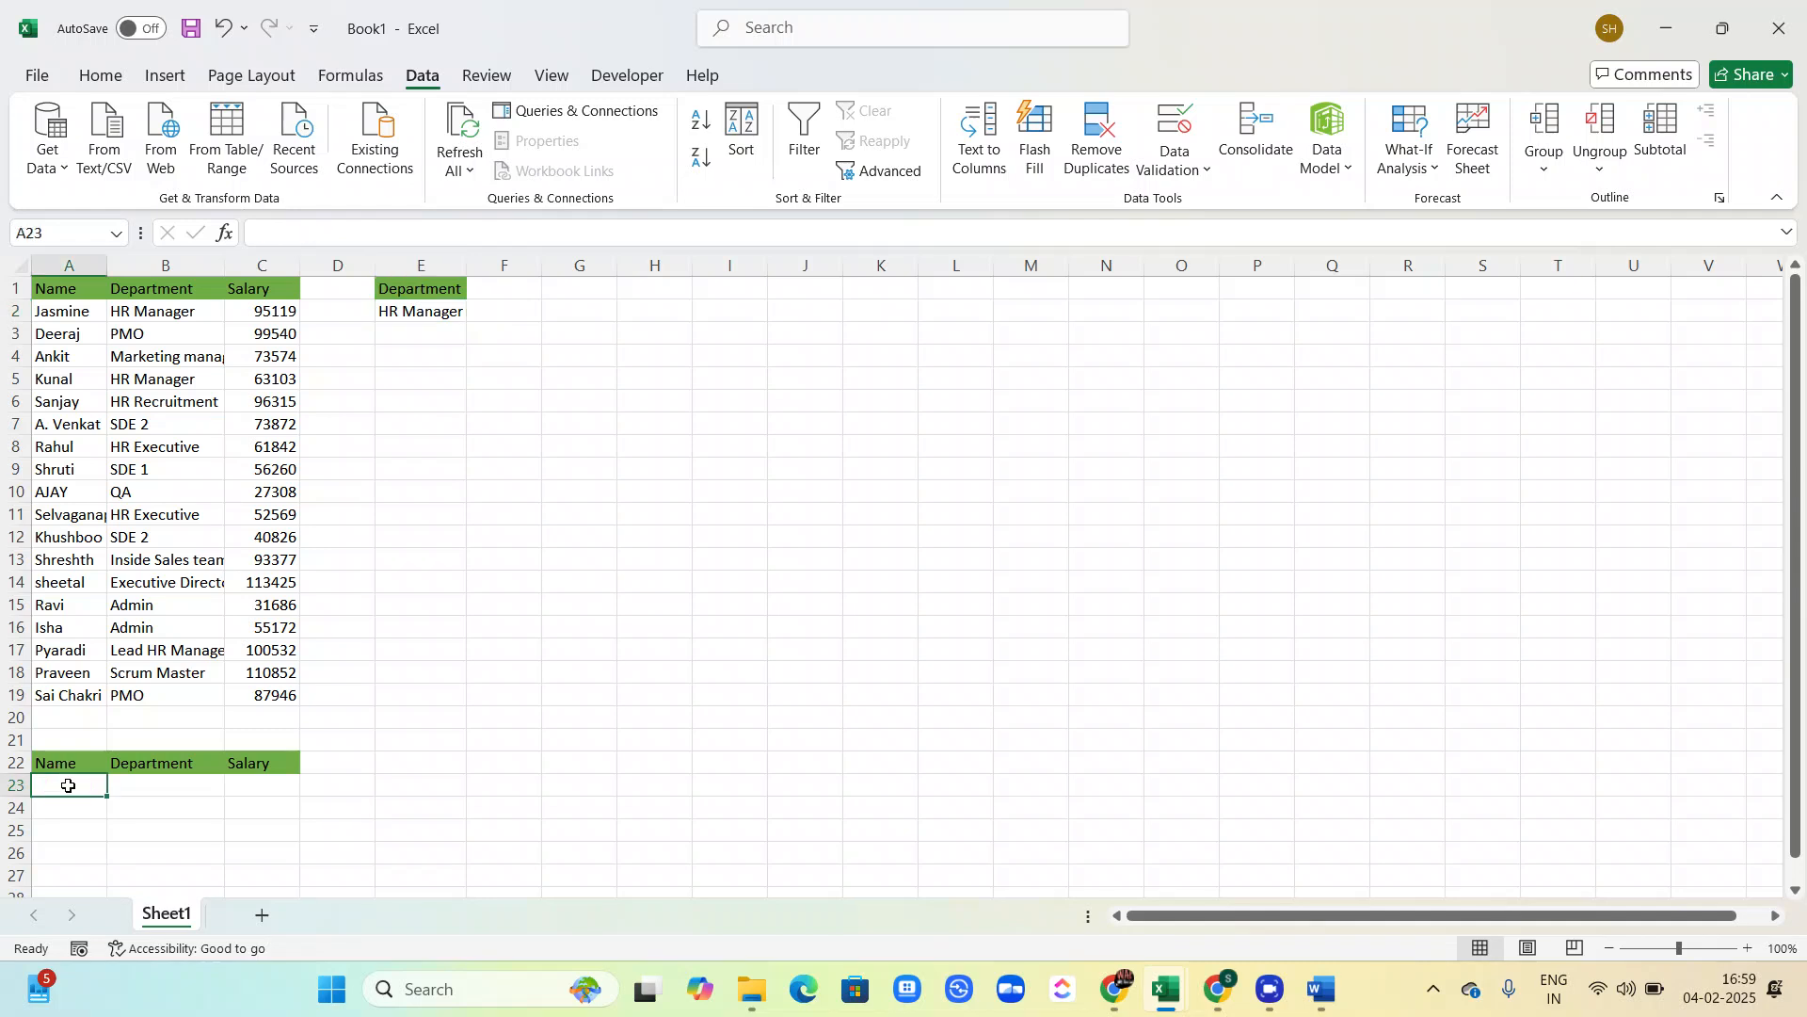
text(=)
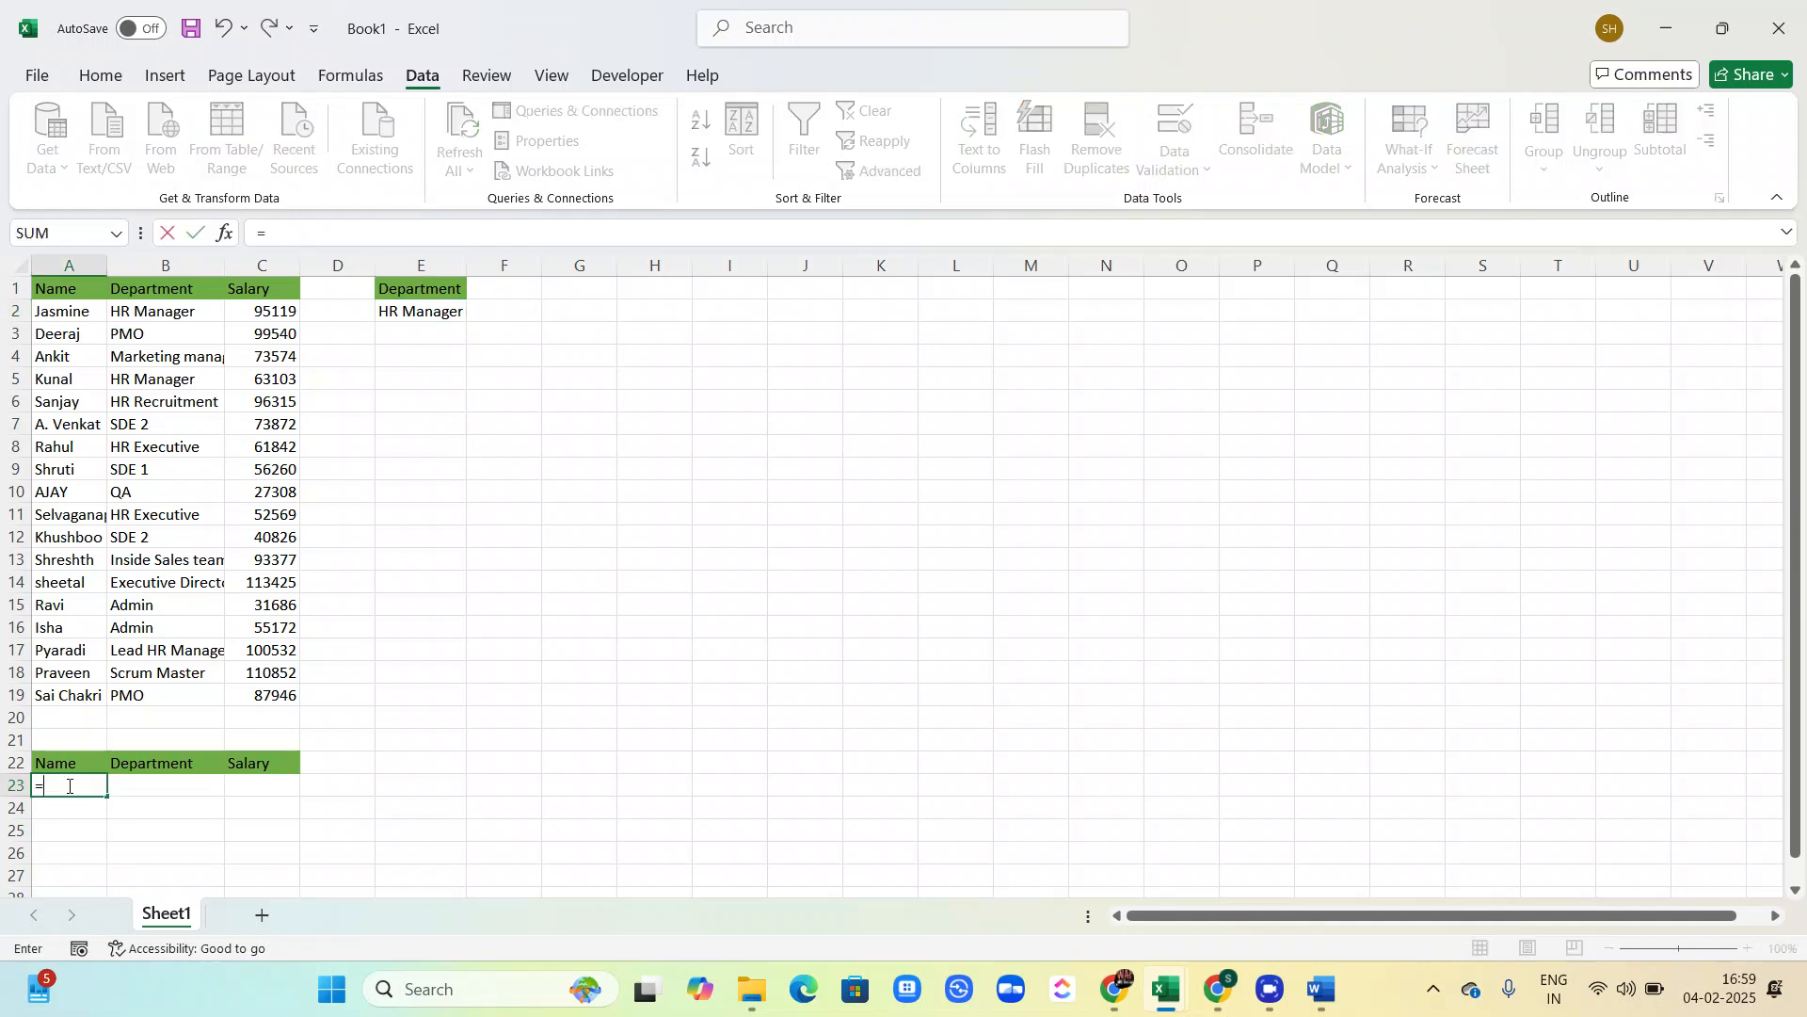
text(fil)
key(Tab)
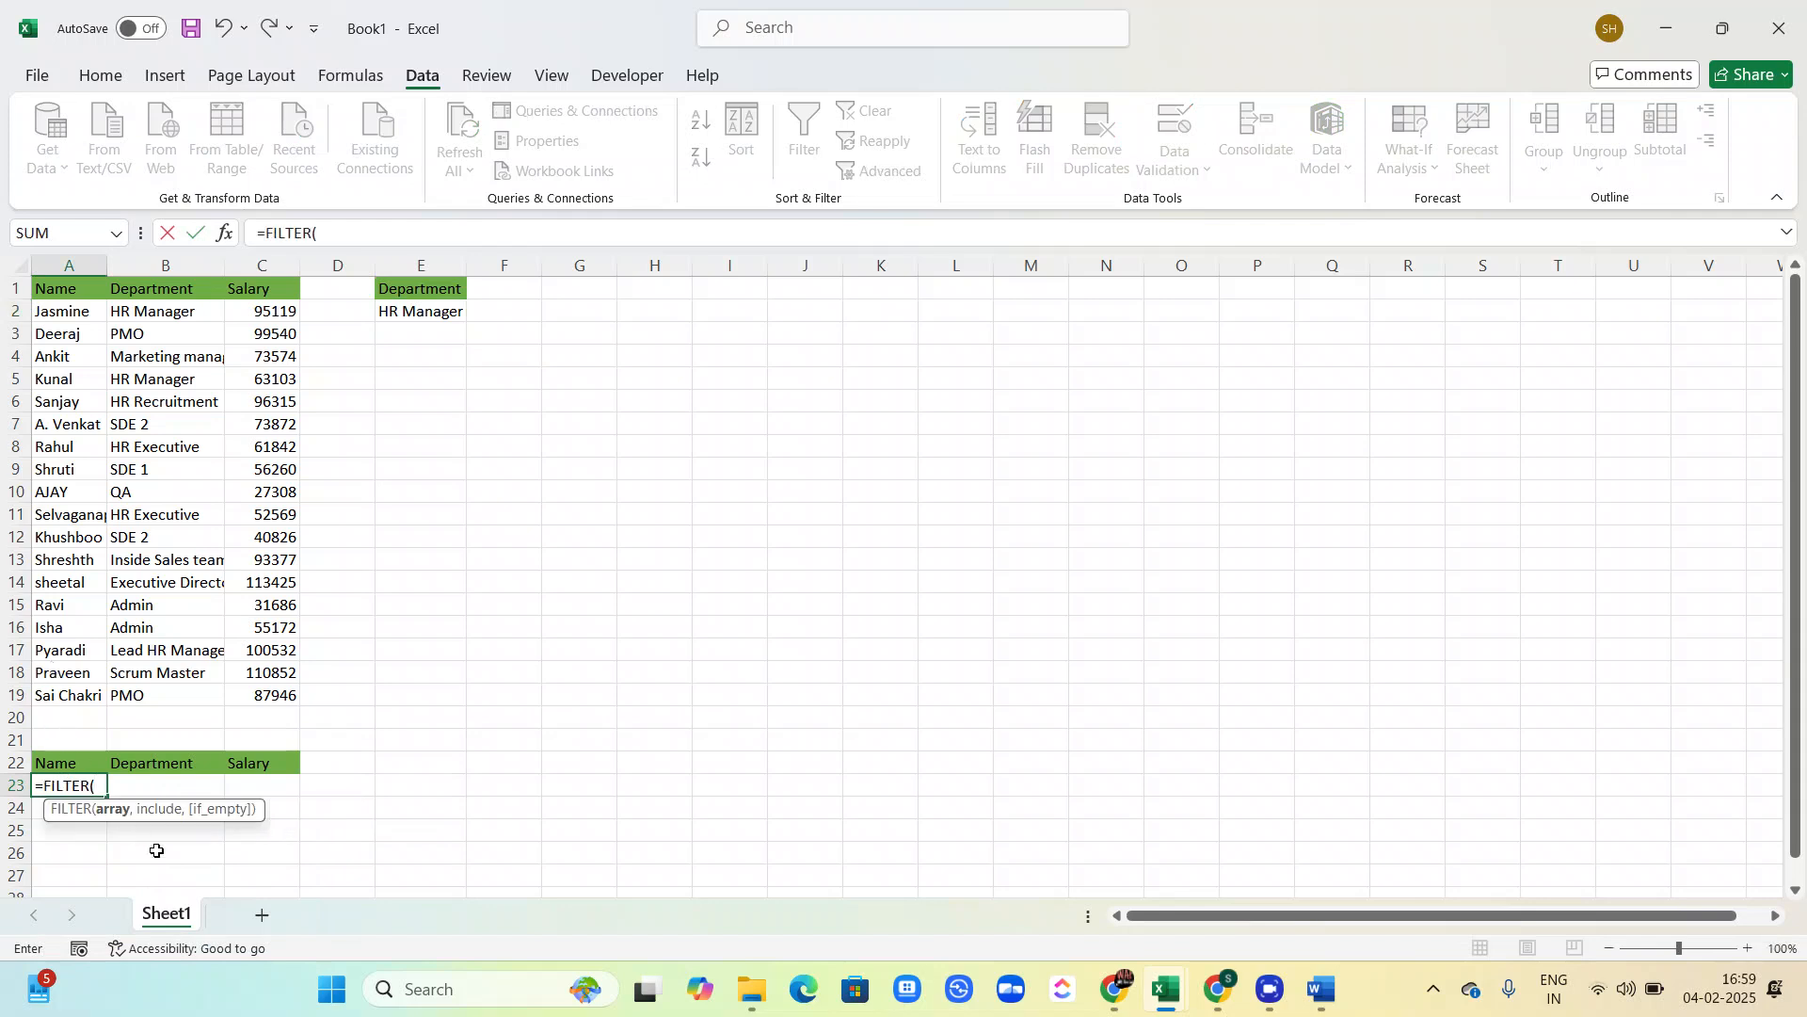
drag(58, 289, 283, 696)
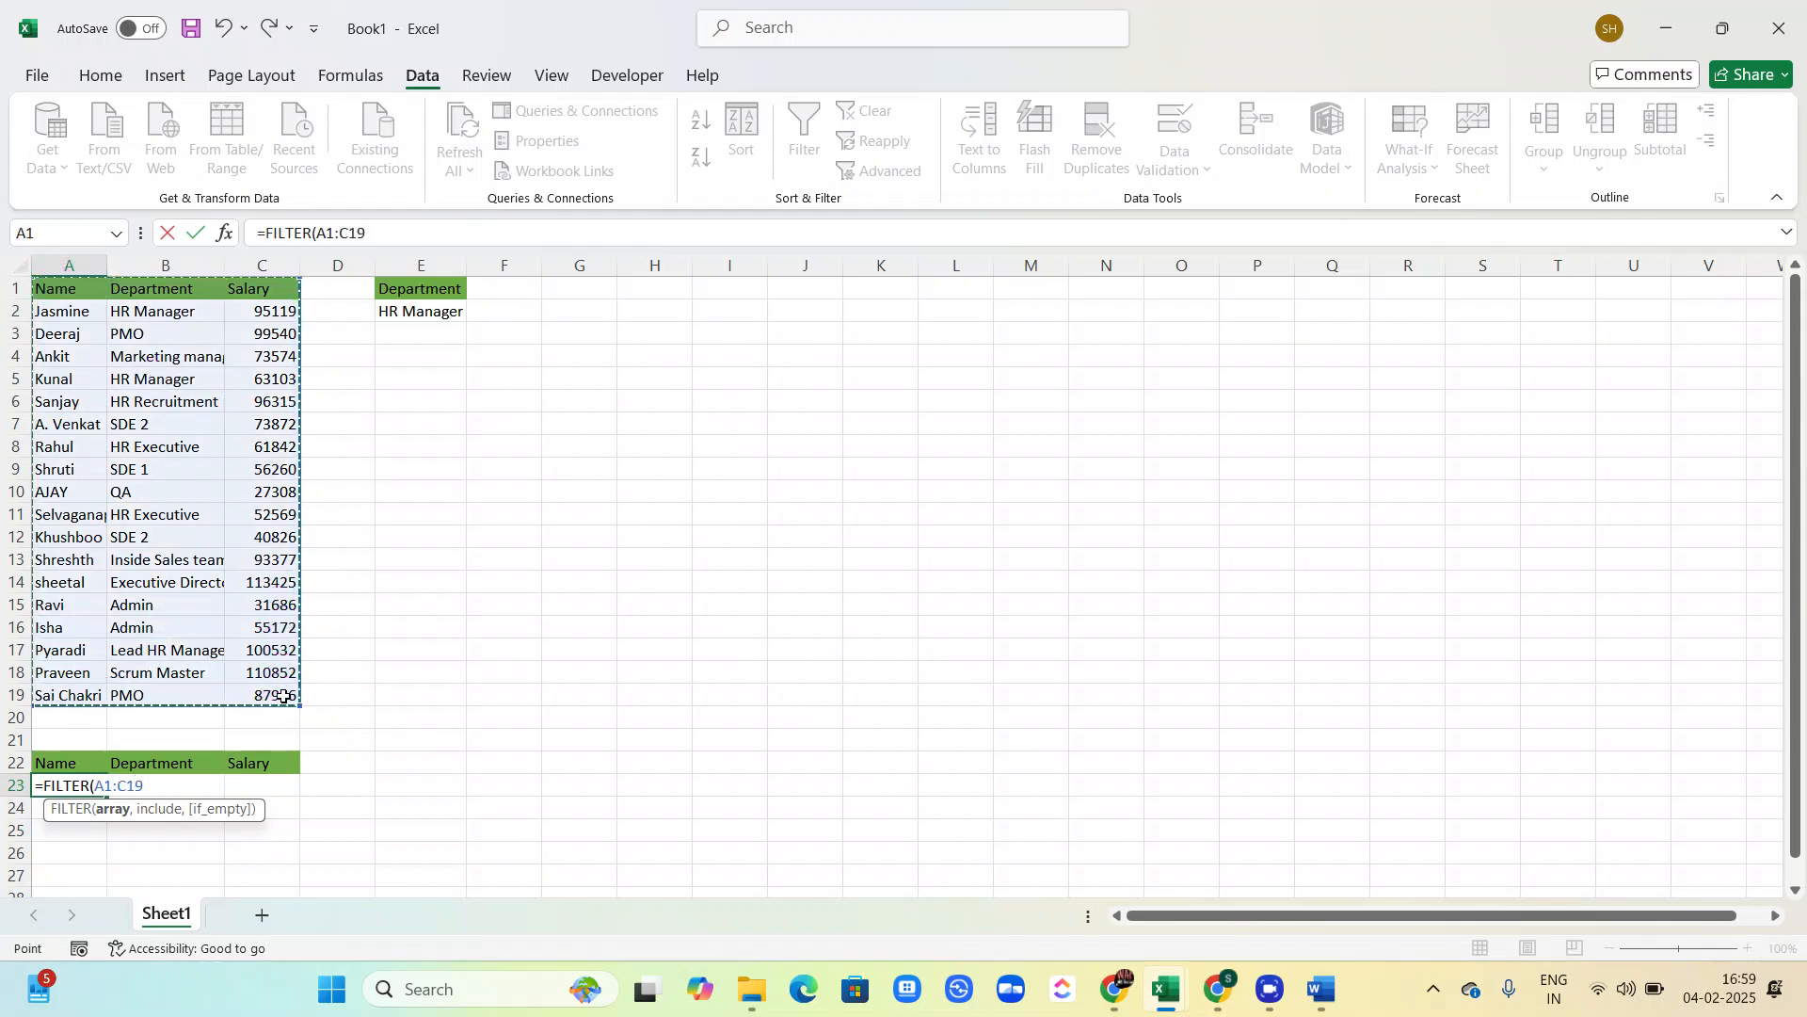
text(,)
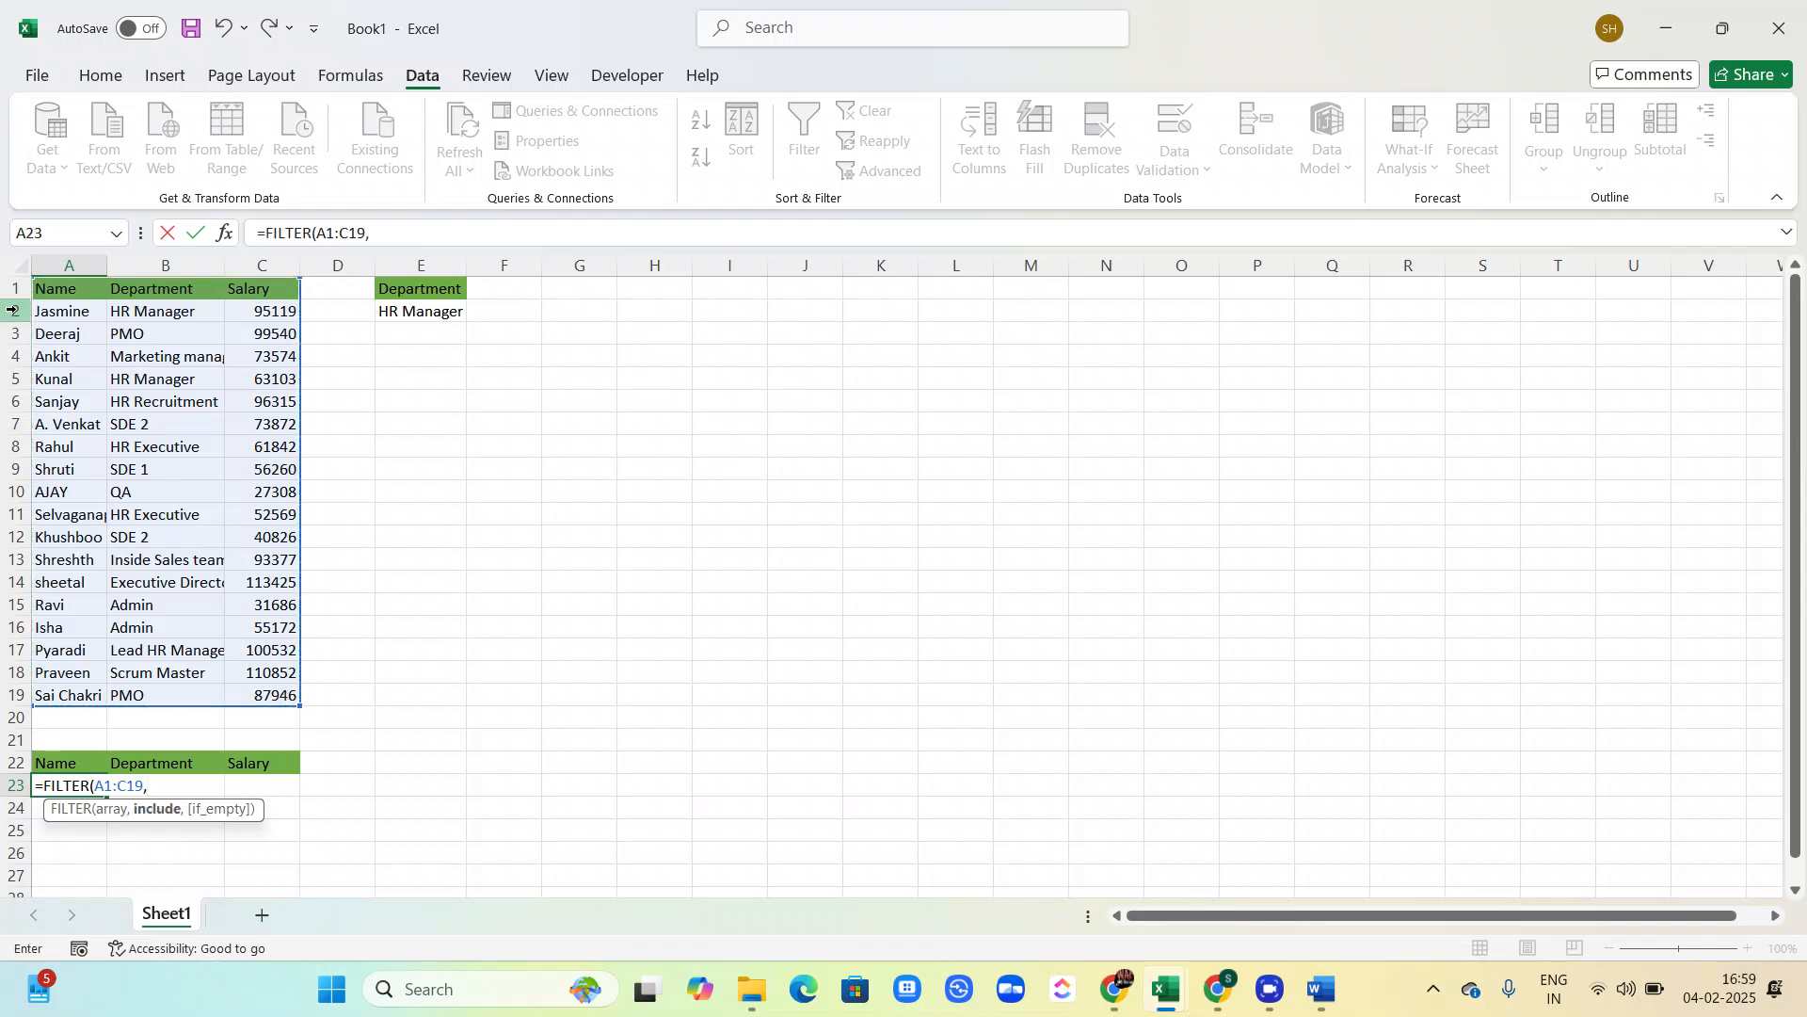
drag(132, 285, 168, 691)
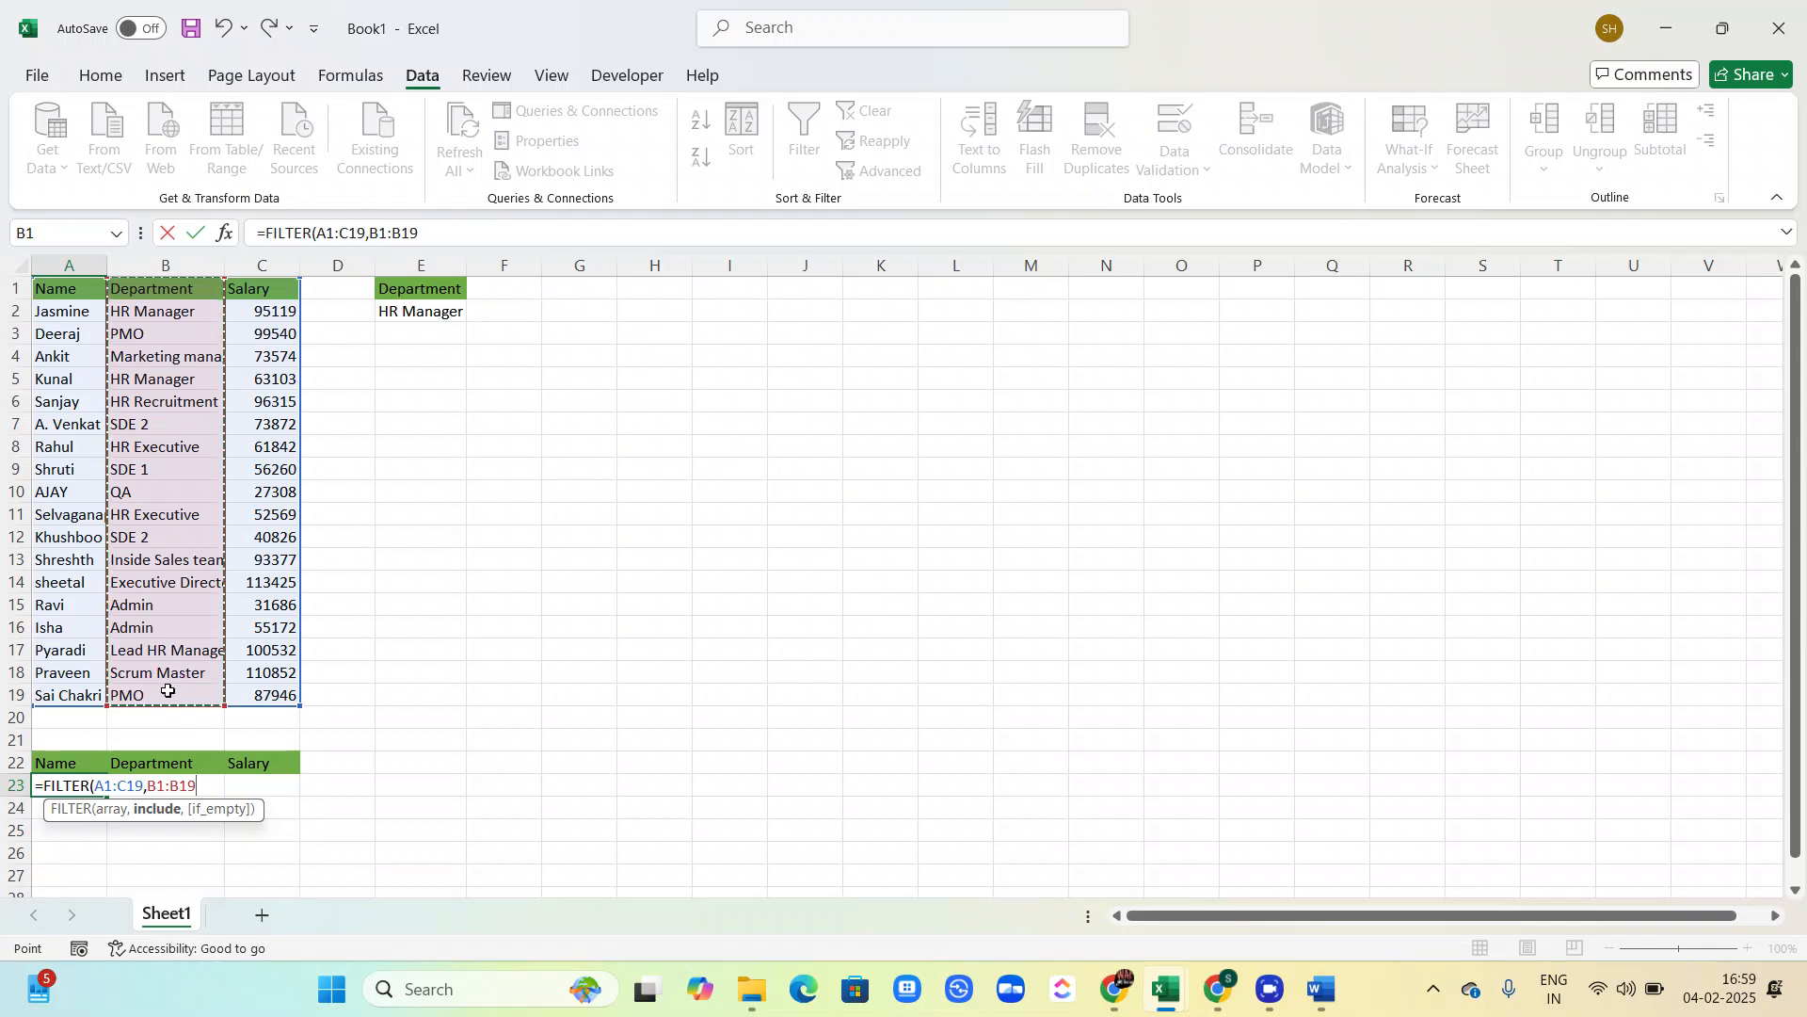
text(=)
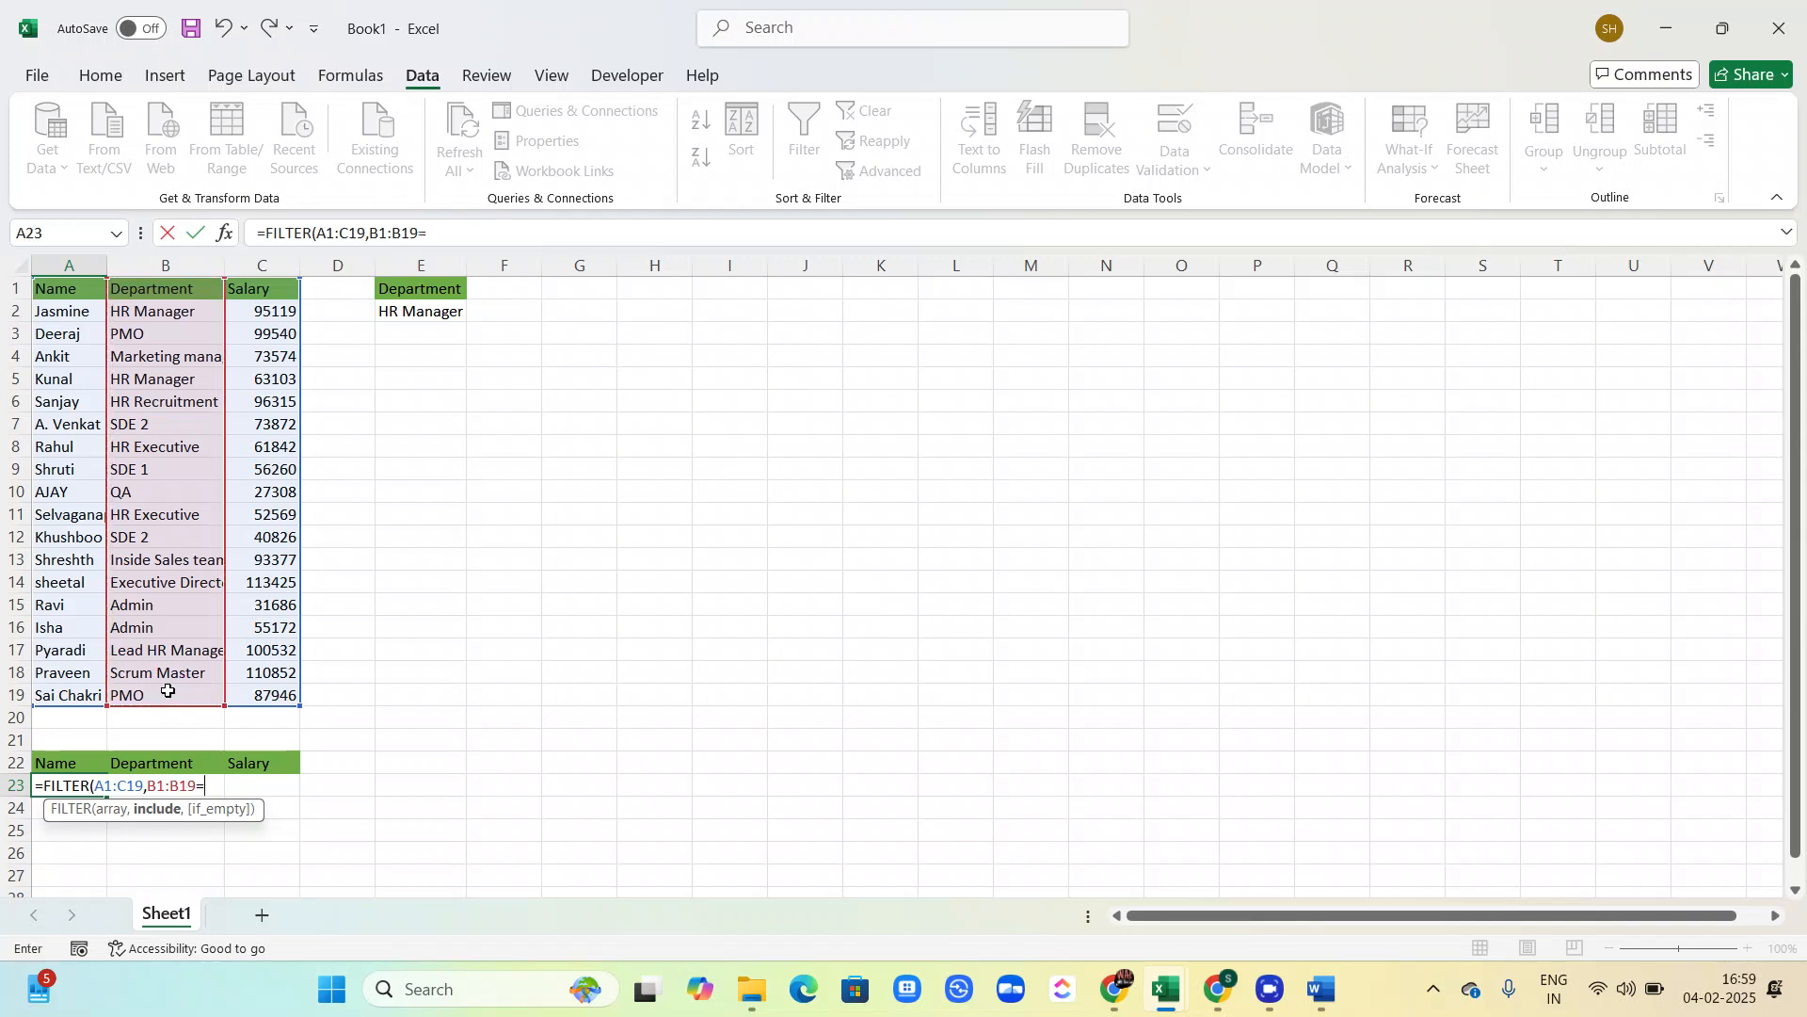
click(417, 309)
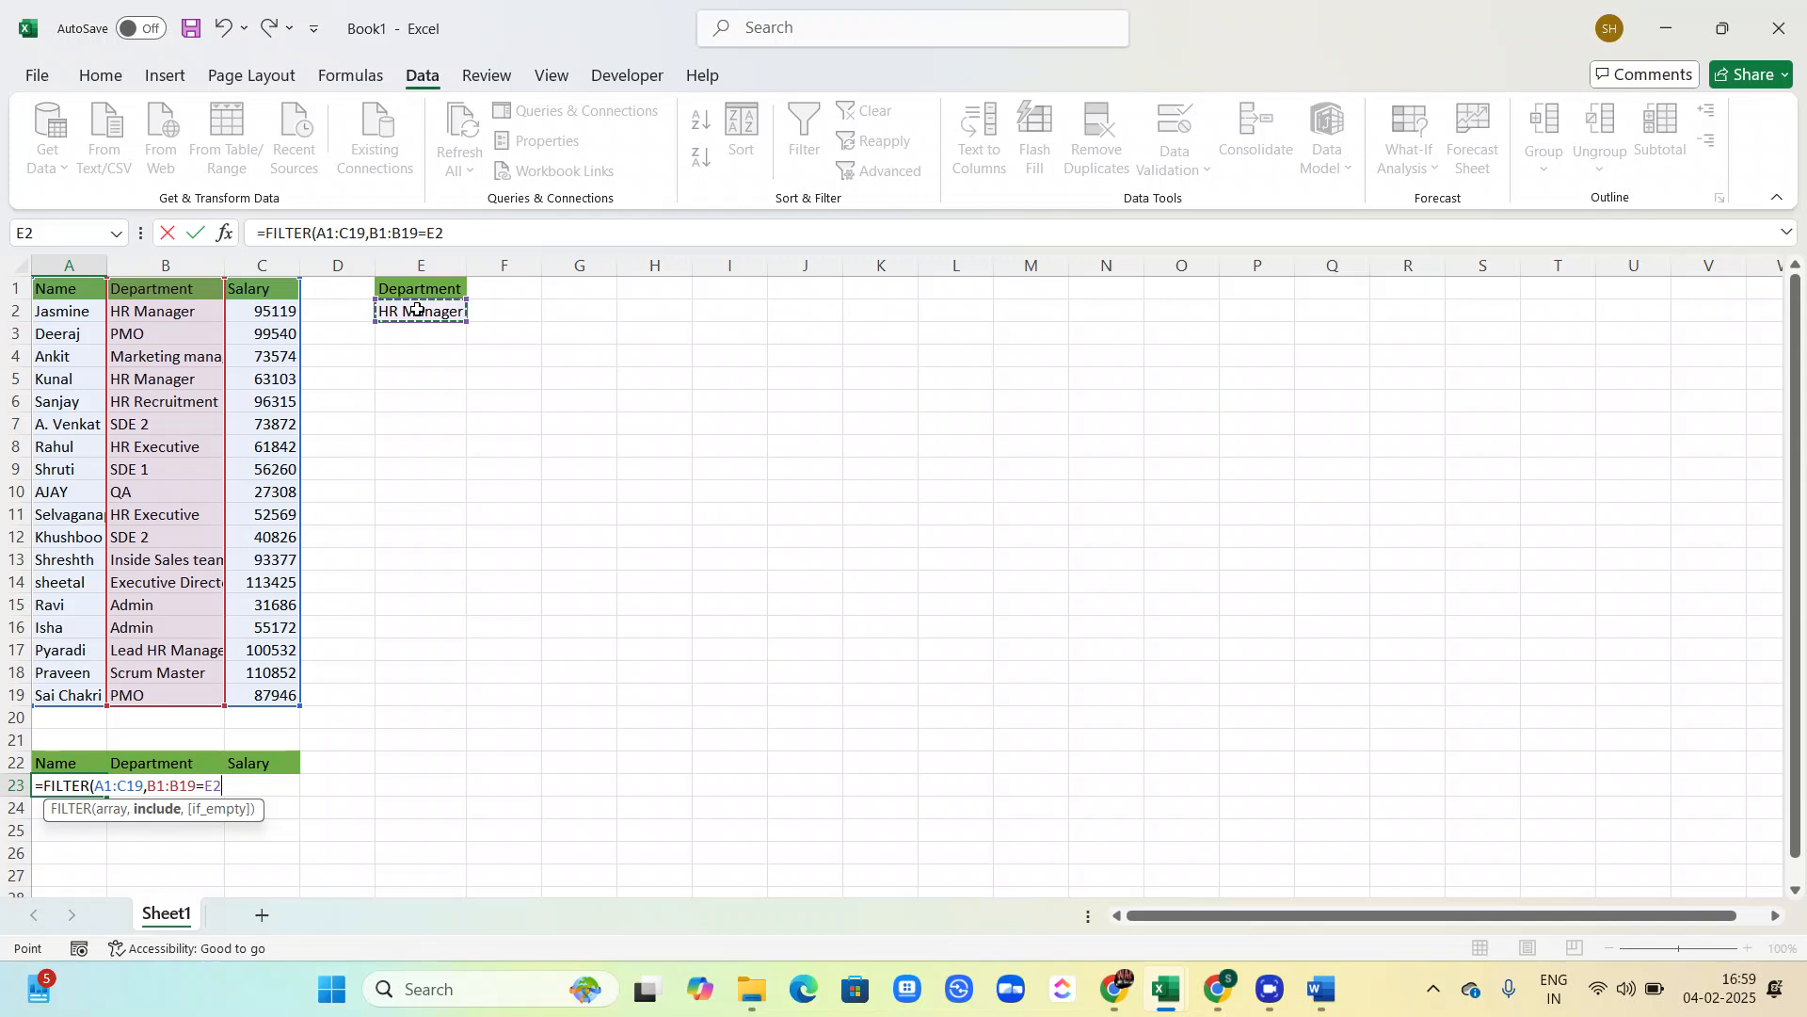
key(Return)
click(325, 674)
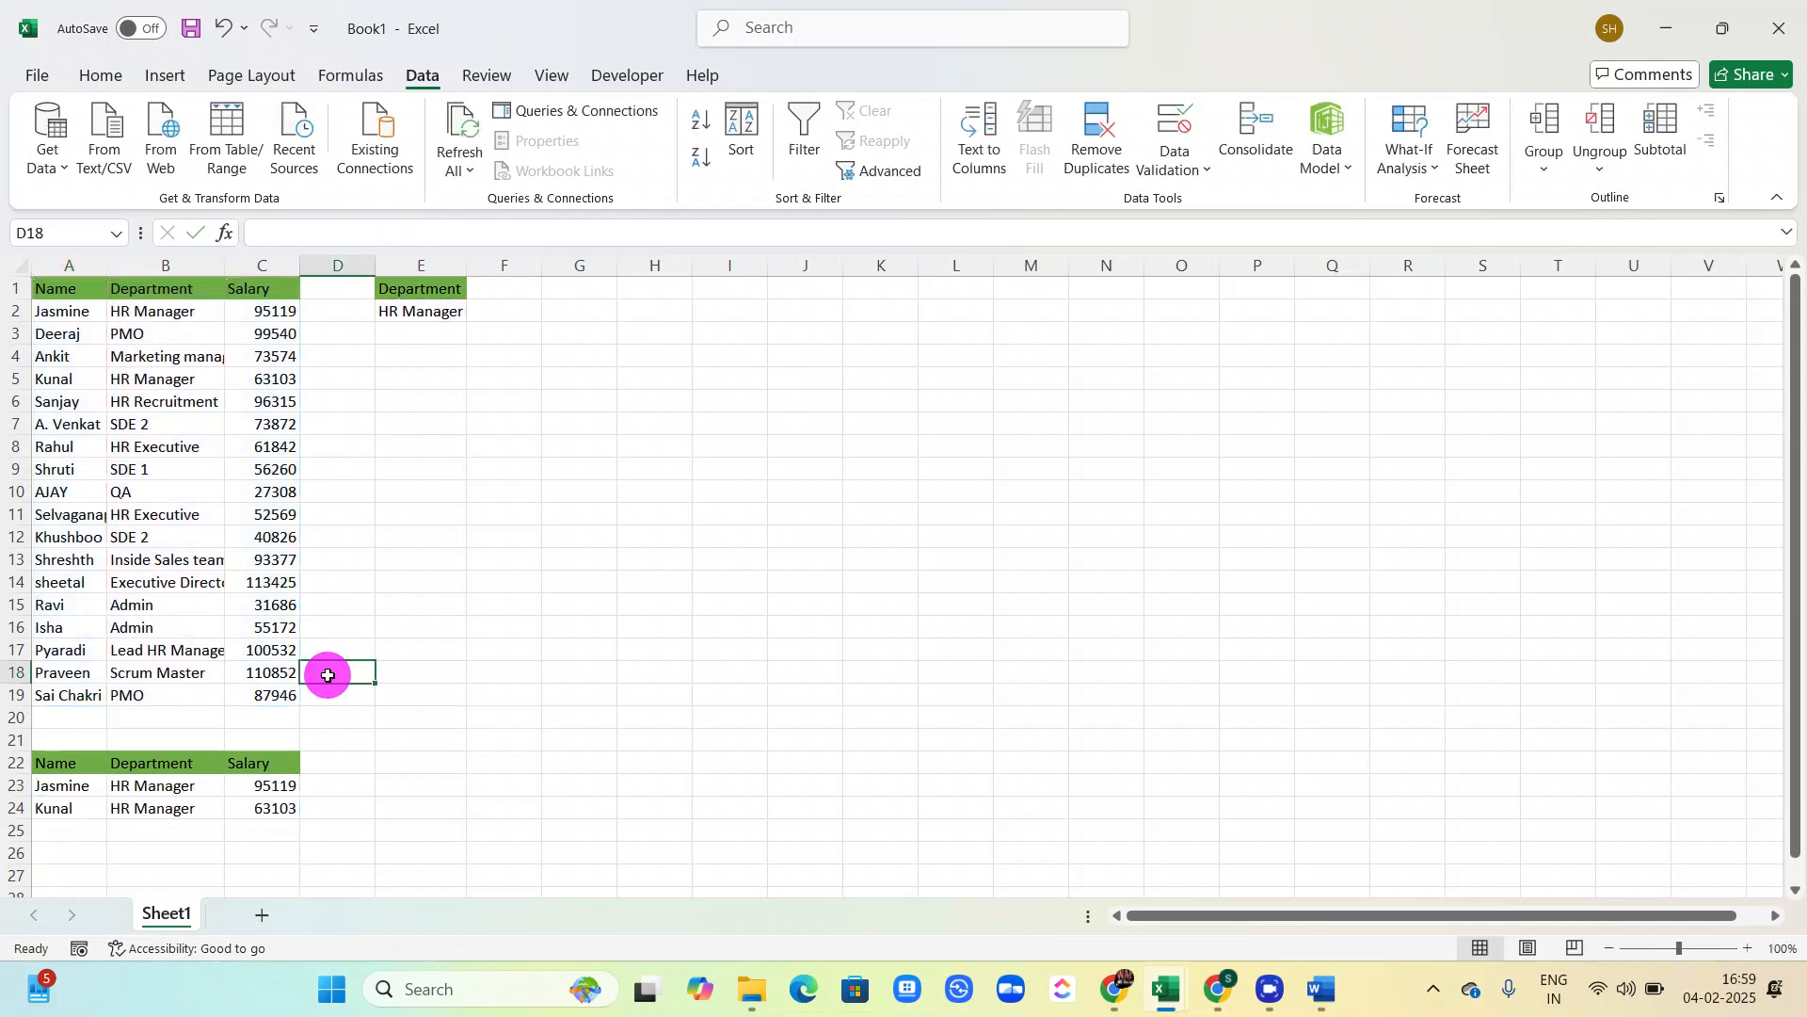
click(40, 786)
drag(40, 786, 266, 806)
Test the department filter by choosing PMO in the E2 dropdown, followed by SDE 2
click(412, 308)
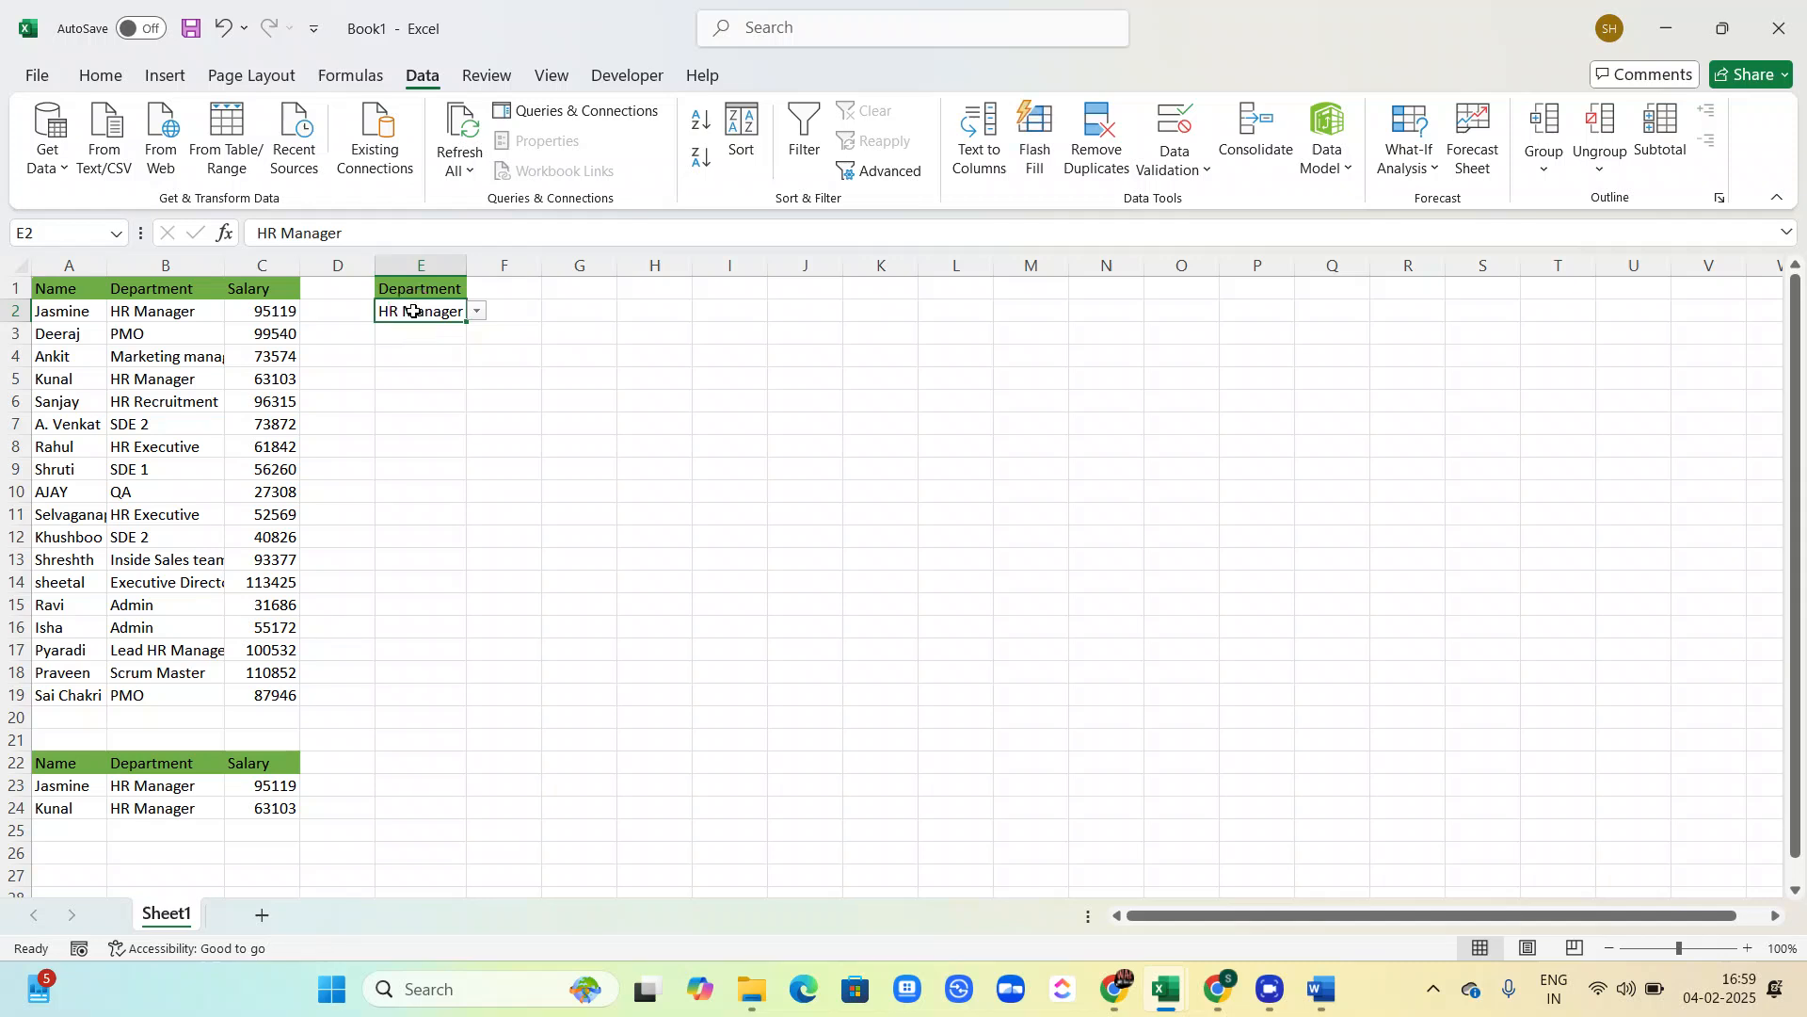
click(477, 311)
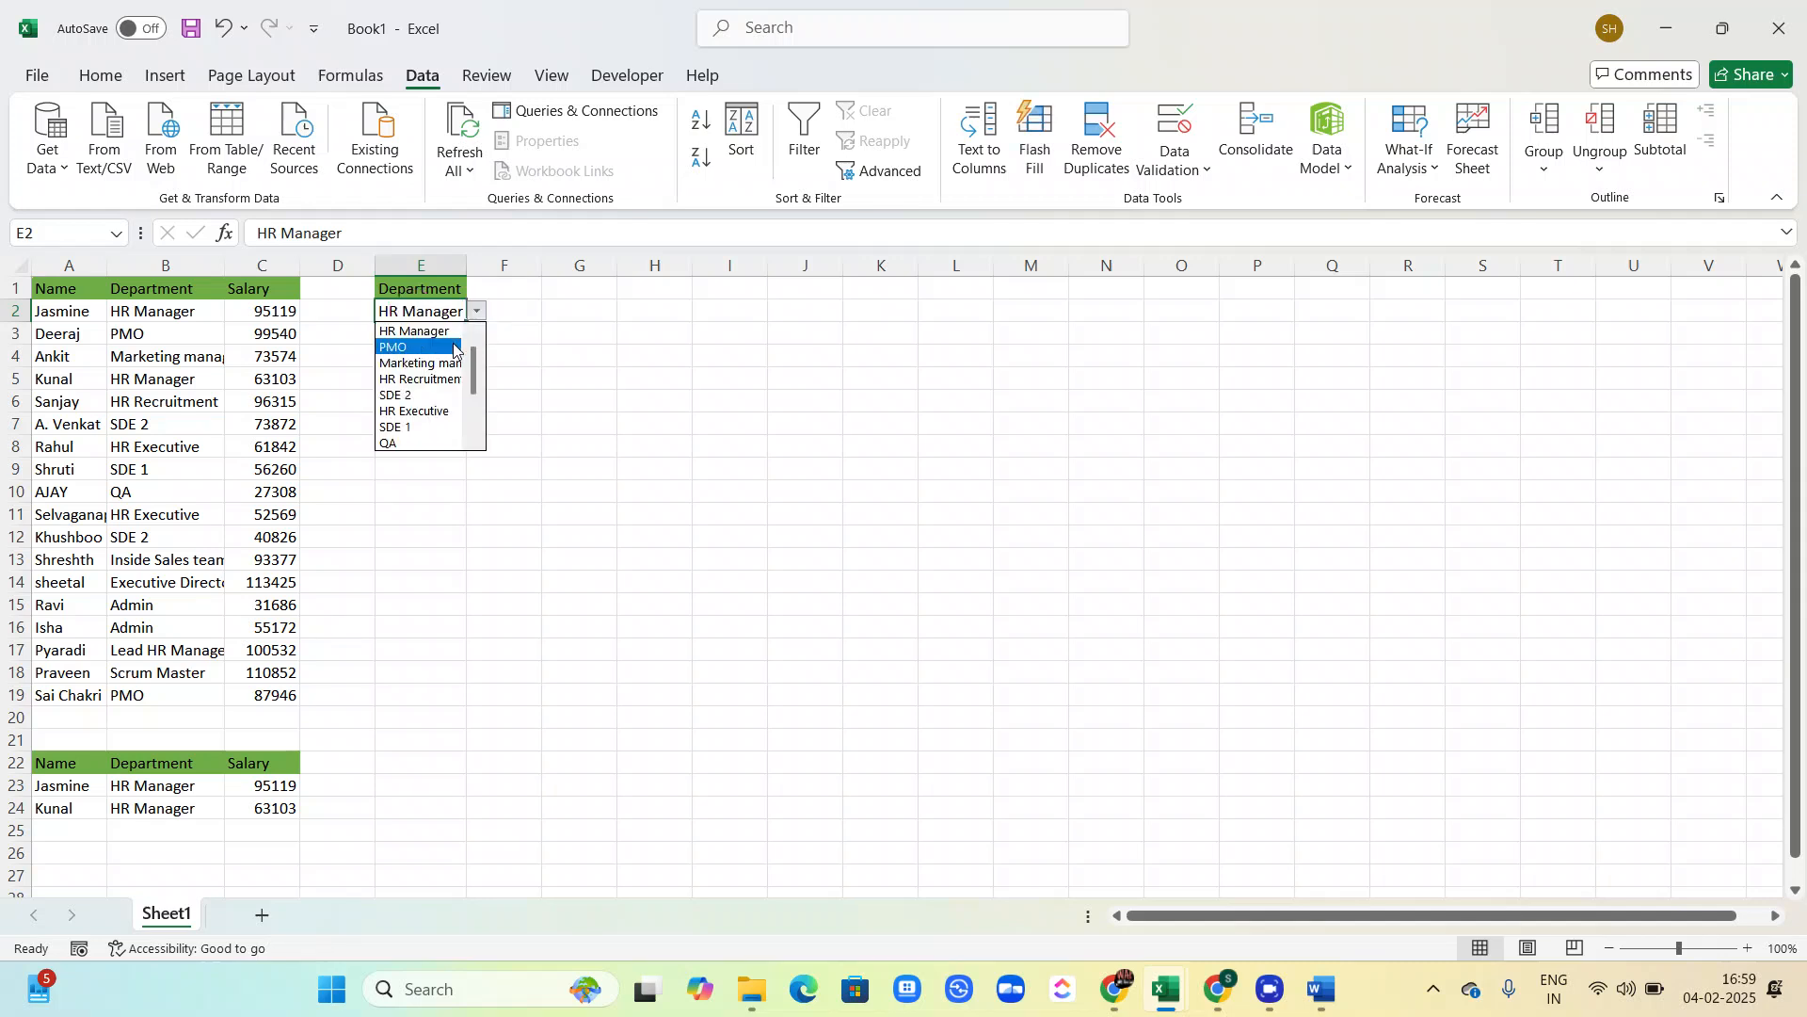
click(444, 342)
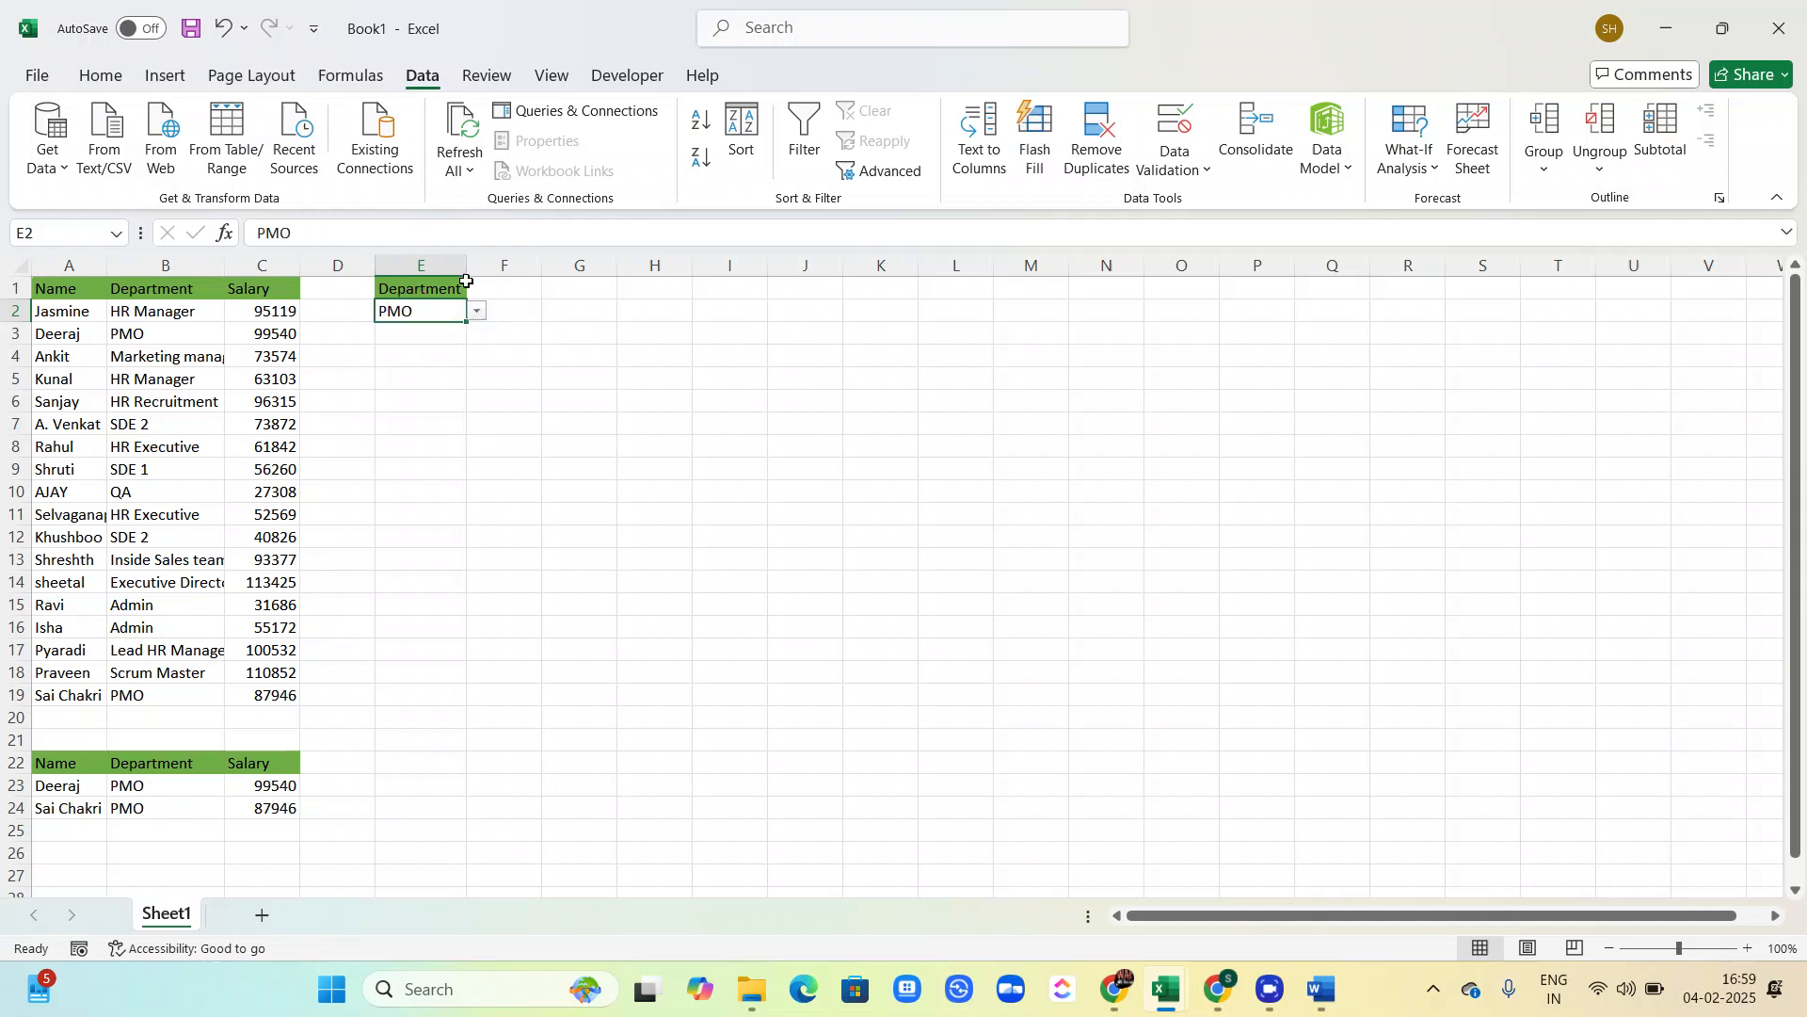
click(477, 310)
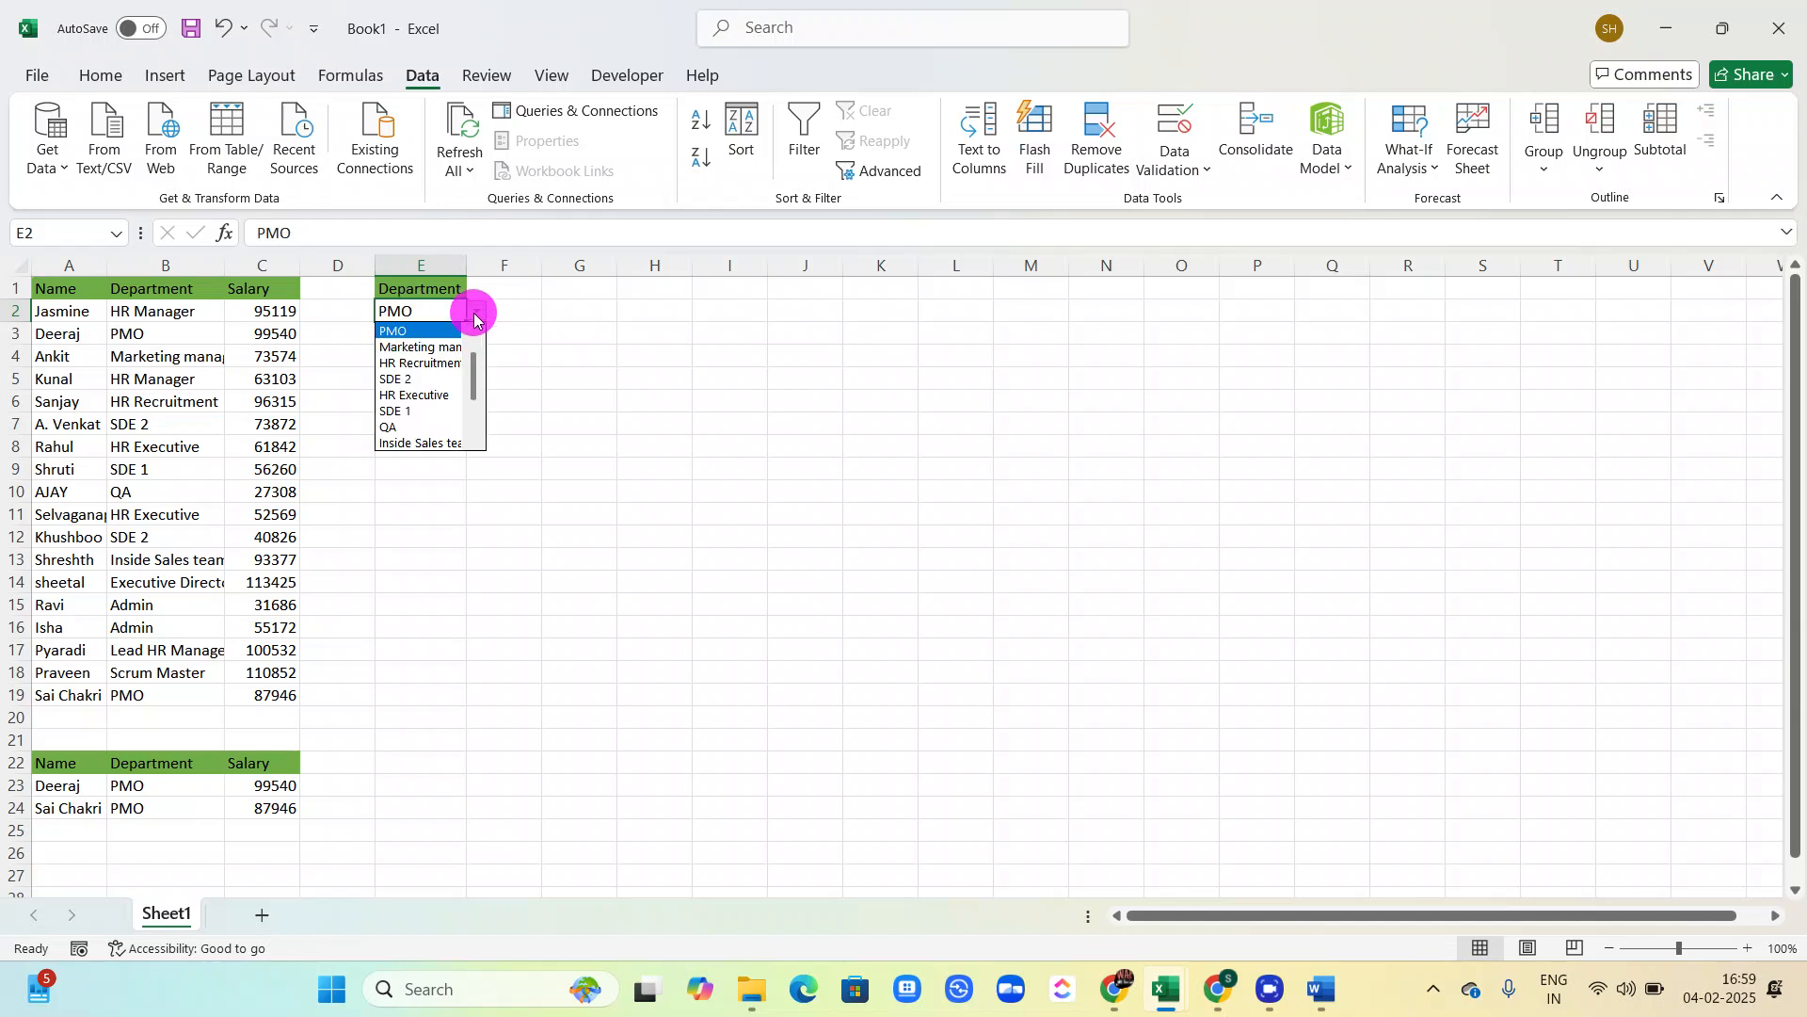
click(423, 381)
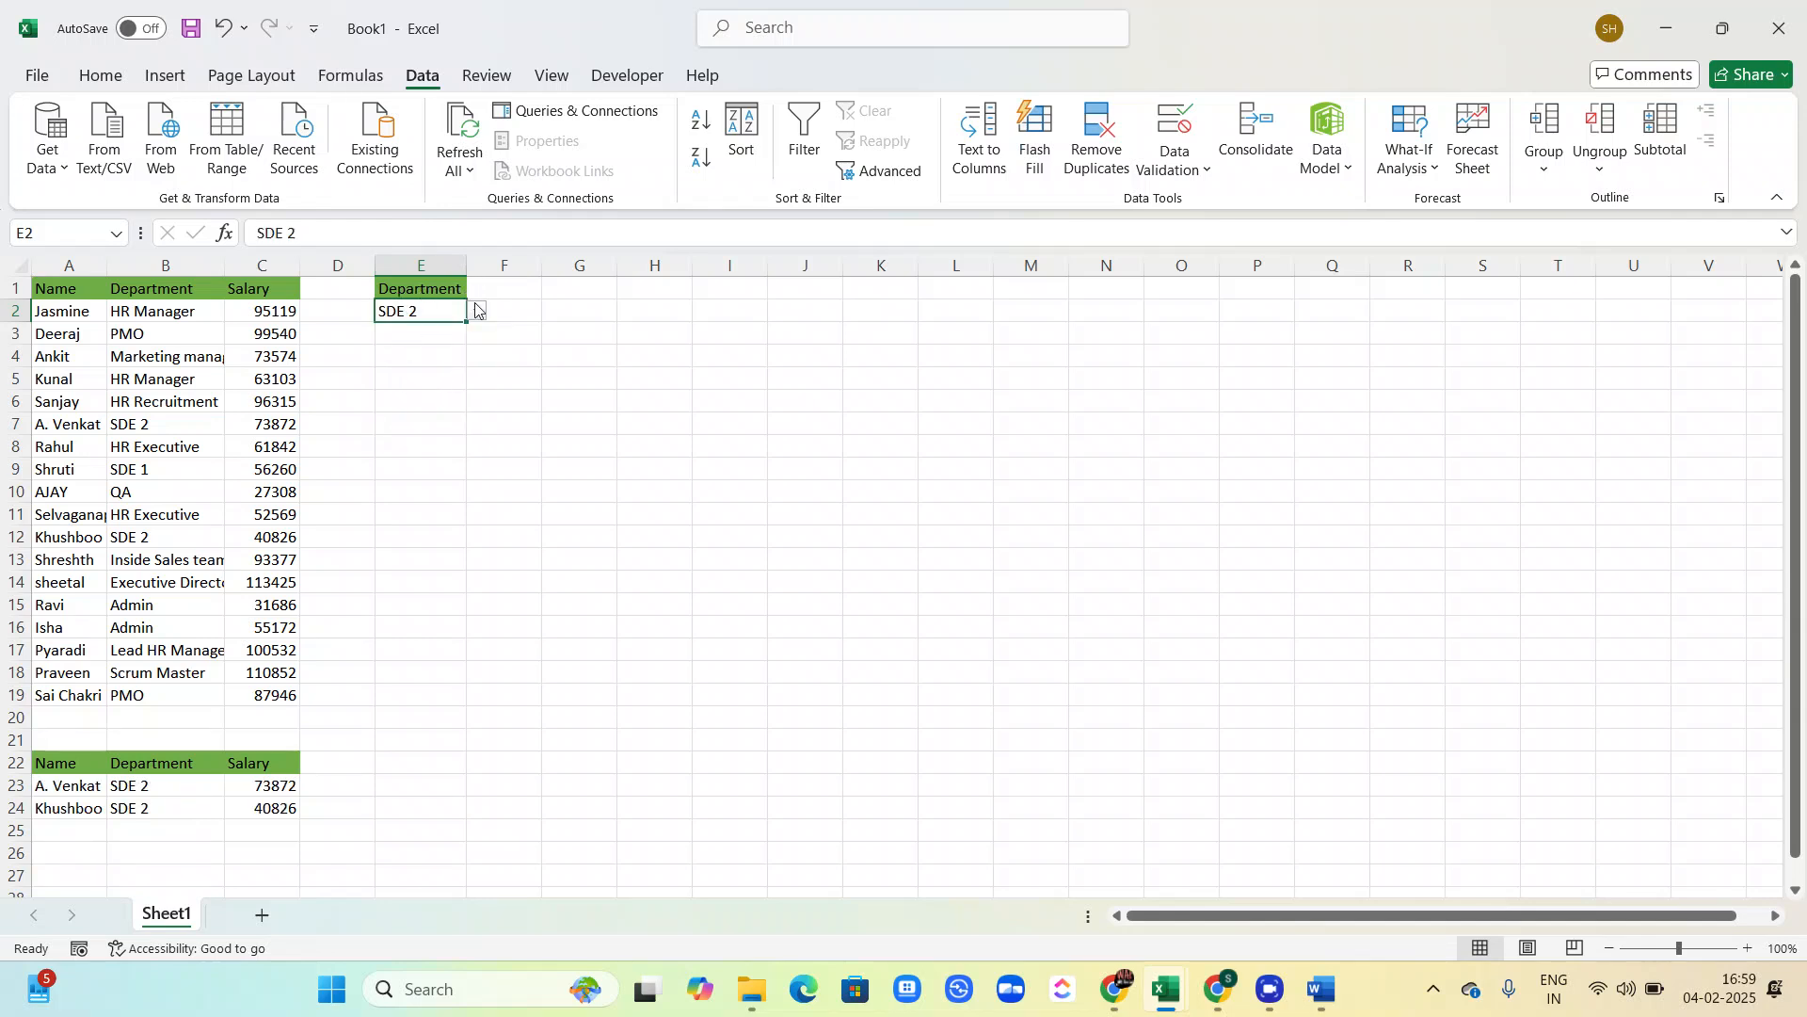
Choose Executive Director in the E2 dropdown and select the lower table's results area from A23 down through column C
click(475, 311)
click(422, 408)
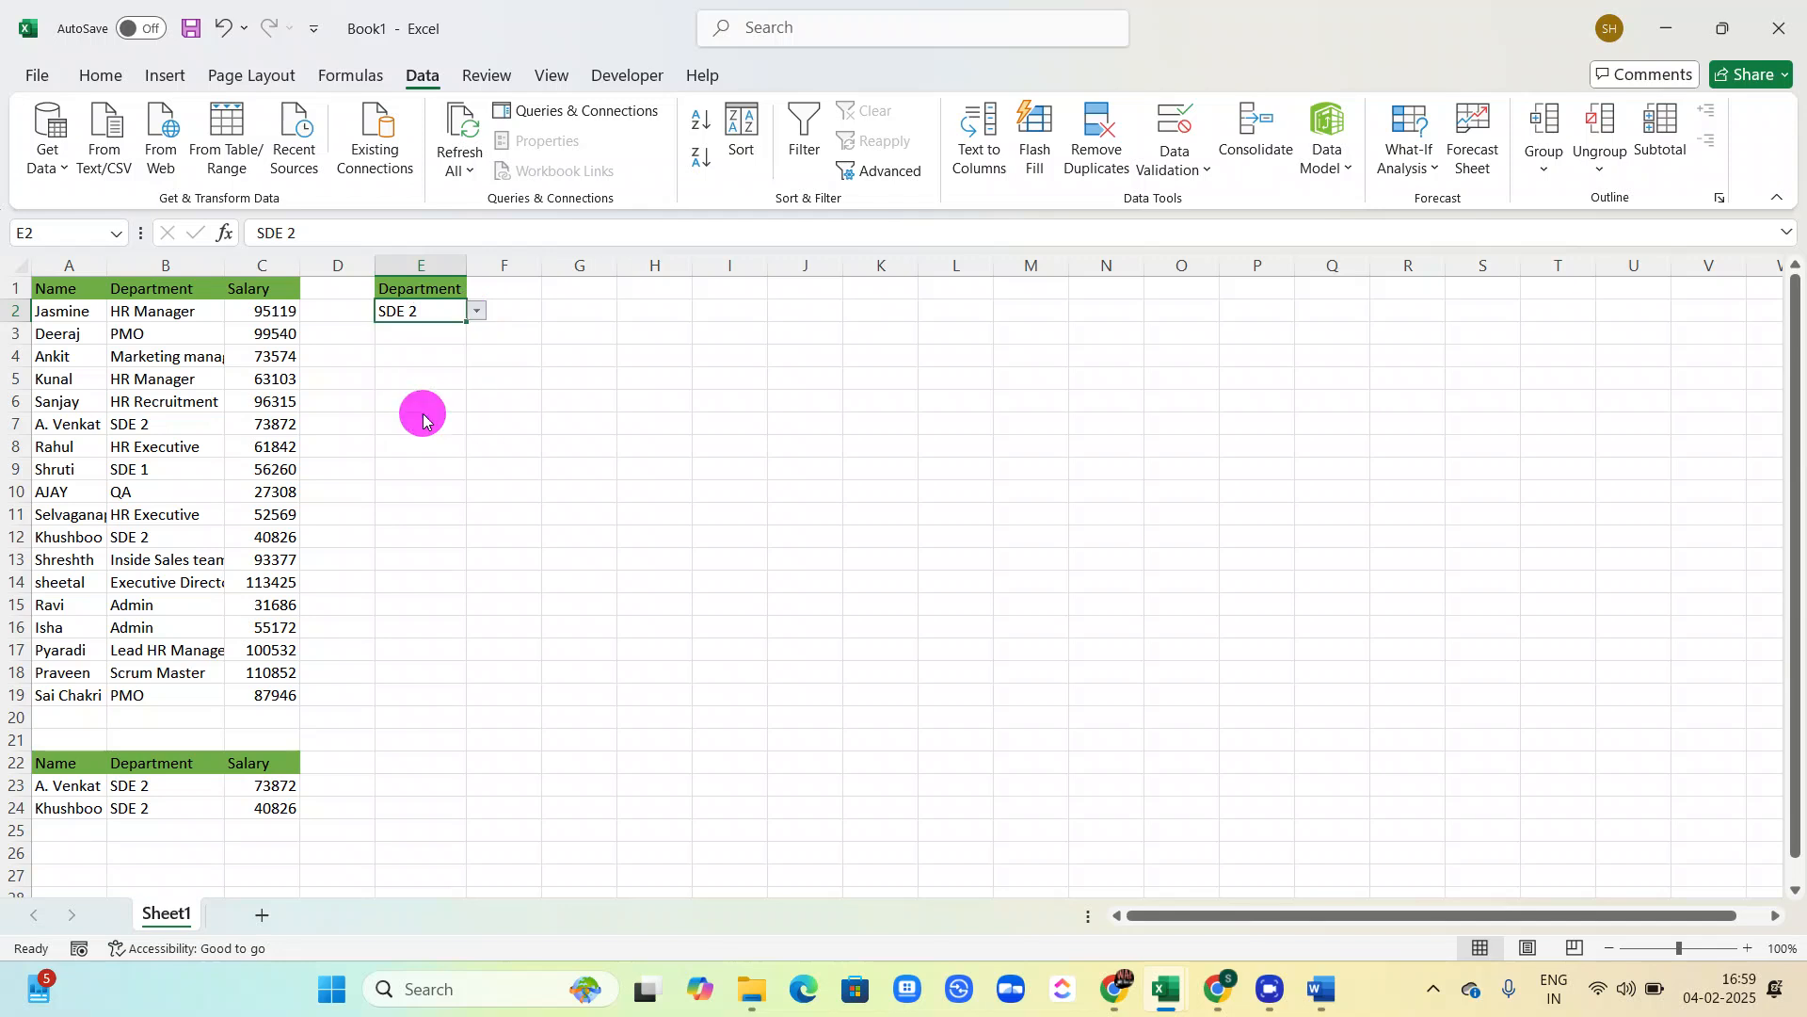
click(477, 310)
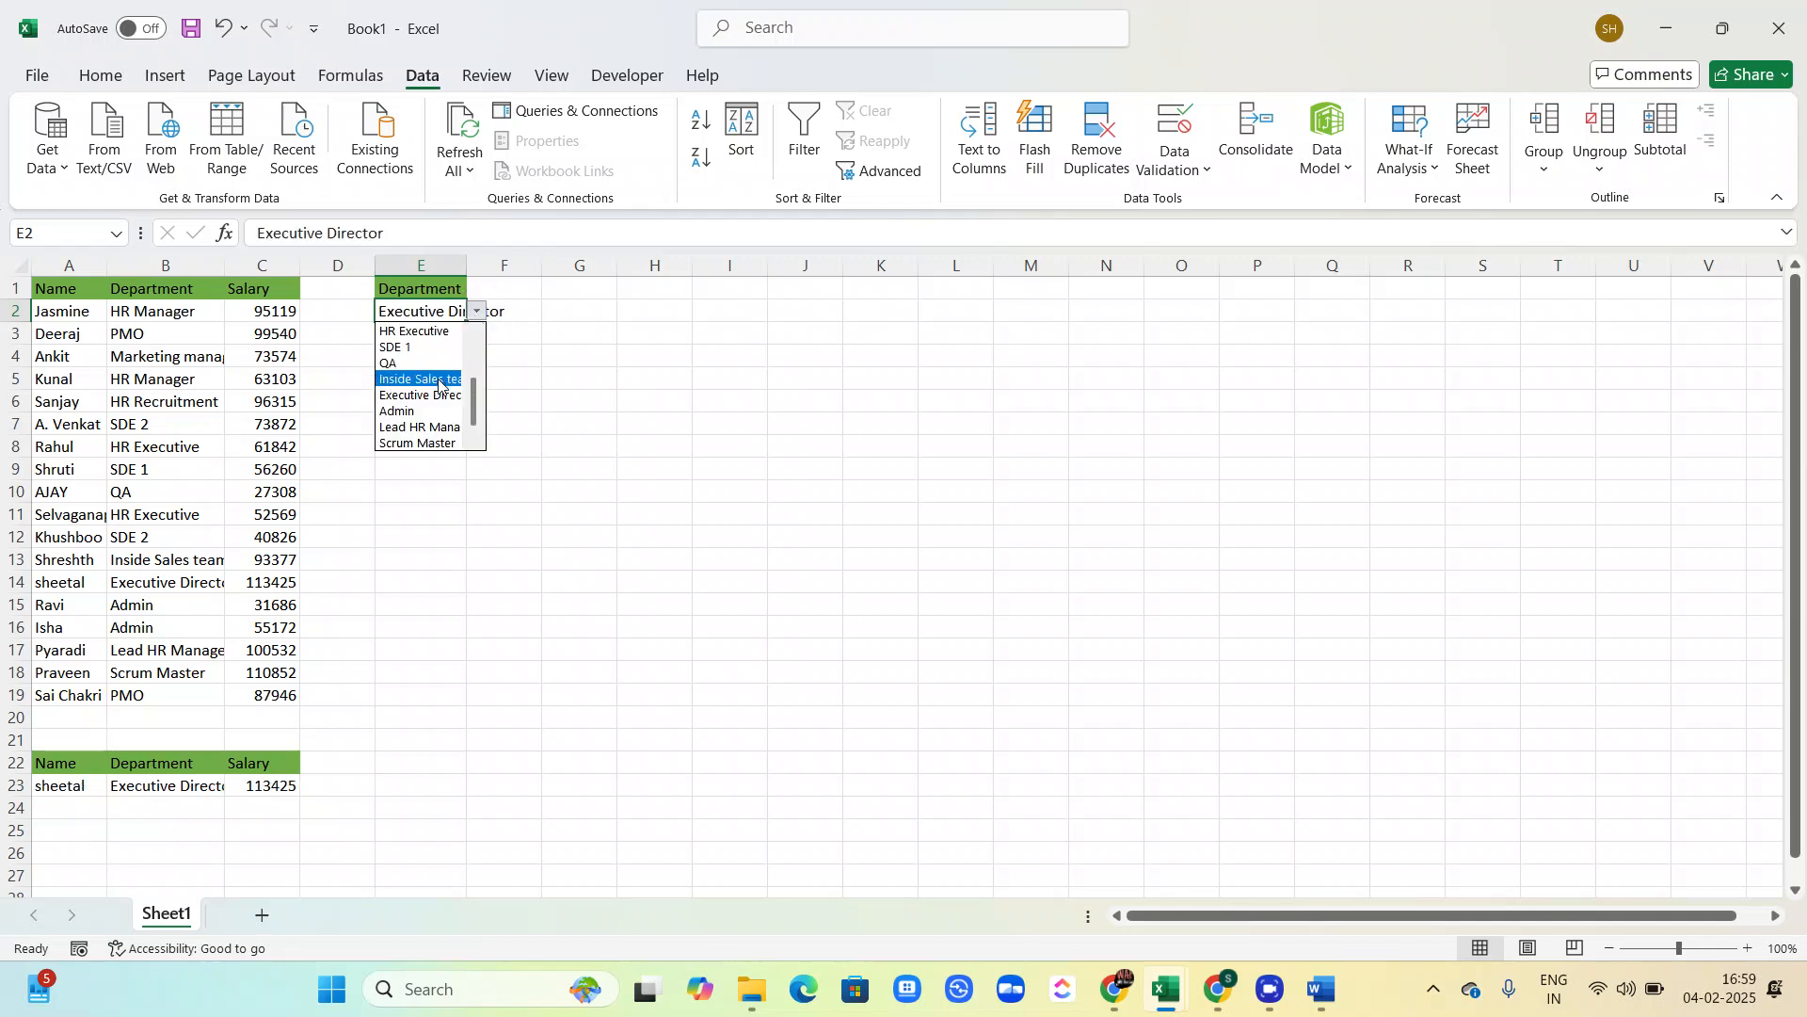
click(605, 294)
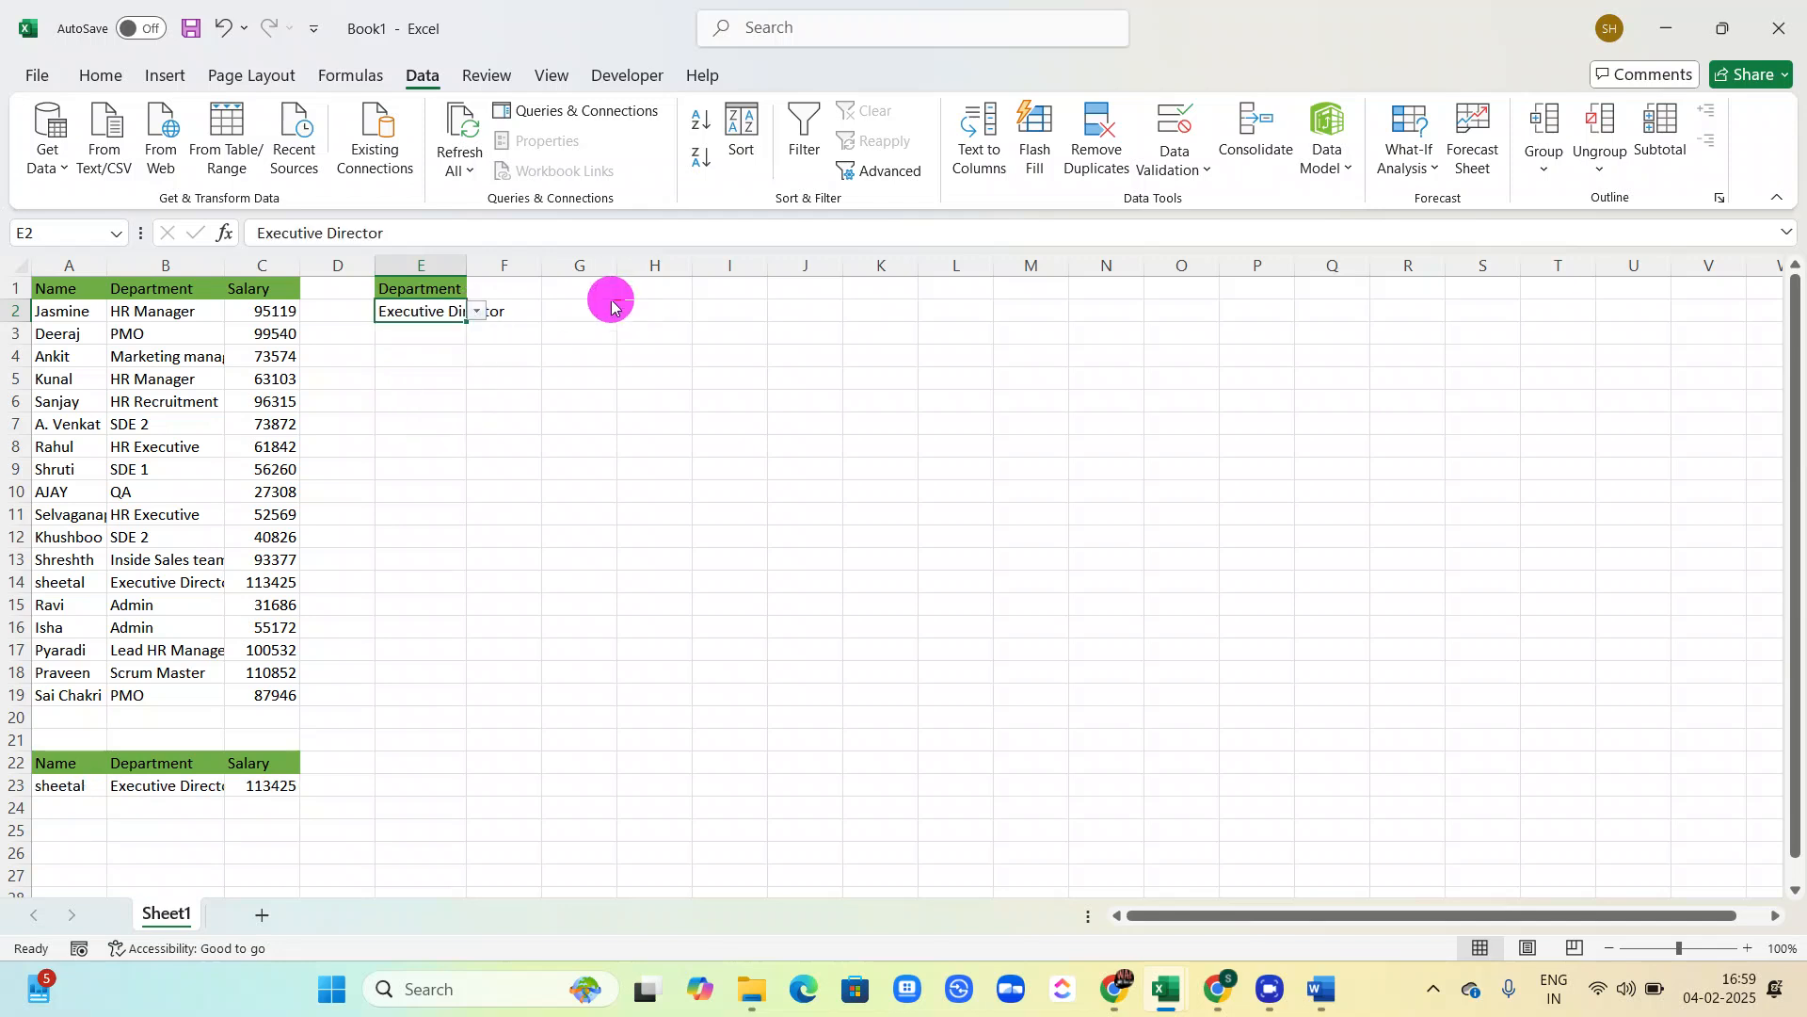
click(54, 789)
drag(54, 789, 255, 887)
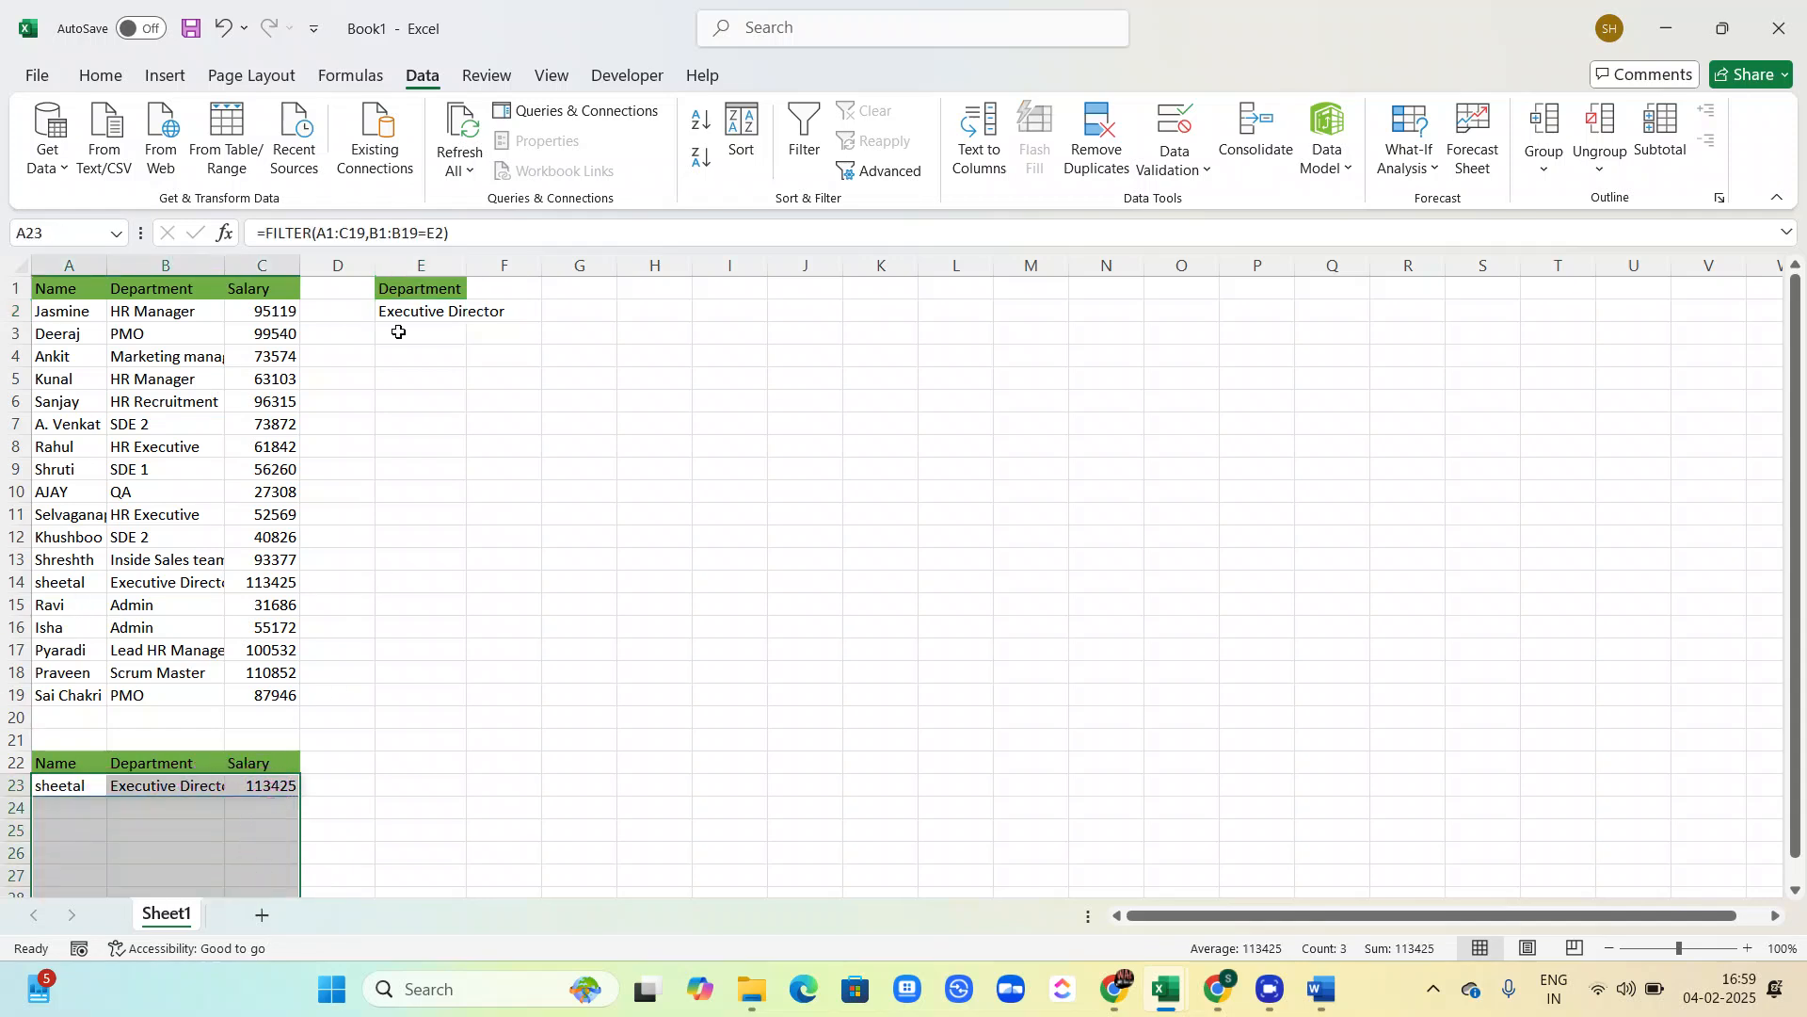